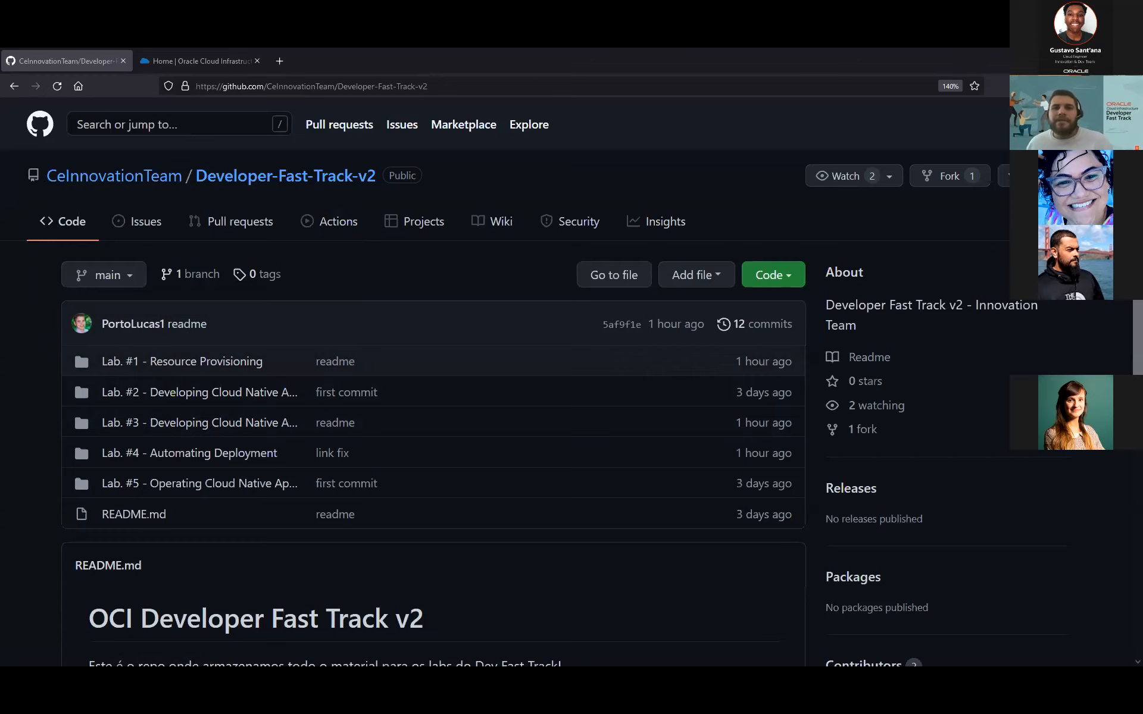
Step: Open the Lab. #1 - Resource Provisioning folder and review the README's lists of provisioned, network and management resources
{"action": "left_click", "coordinate": [207, 368]}
{"action": "scroll", "coordinate": [226, 390], "scroll_direction": "down", "scroll_amount": 4}
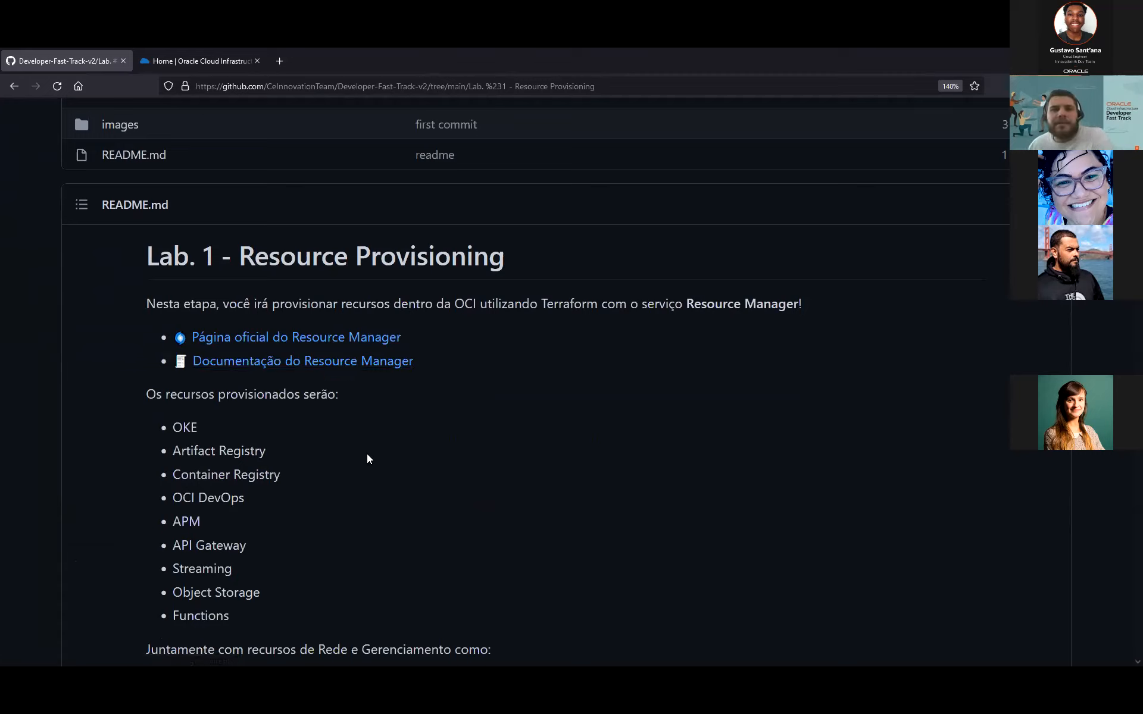
{"action": "scroll", "coordinate": [367, 460], "scroll_direction": "down", "scroll_amount": 3}
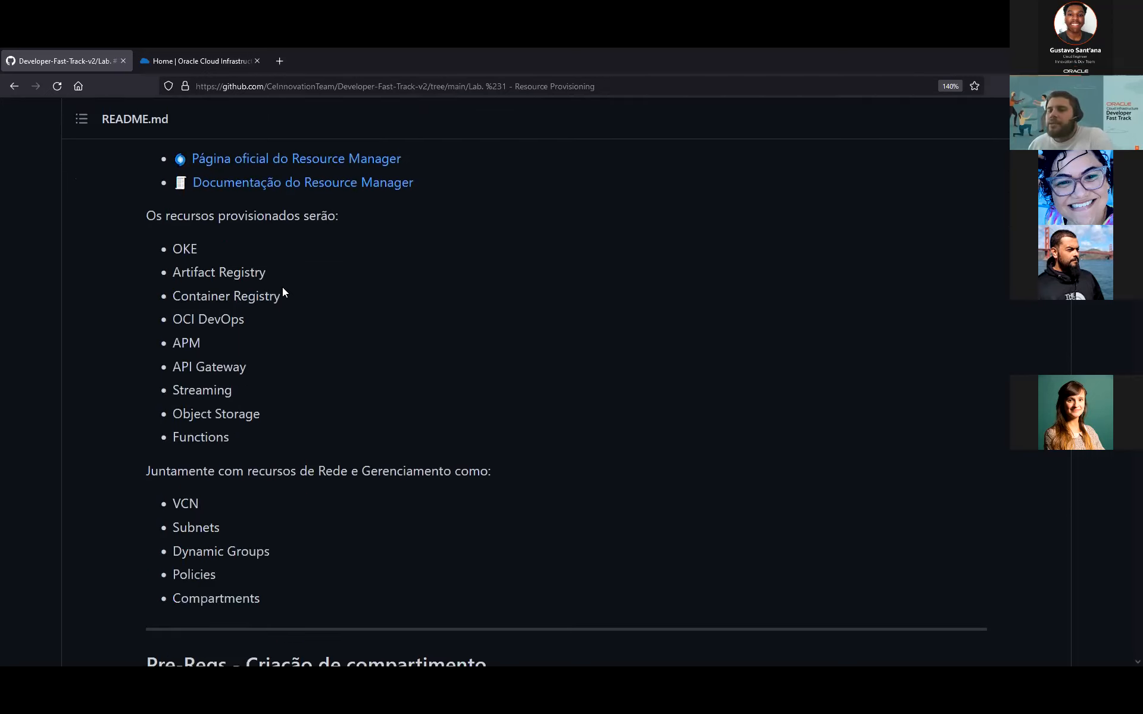
{"action": "left_click_drag", "start_coordinate": [172, 249], "coordinate": [194, 250]}
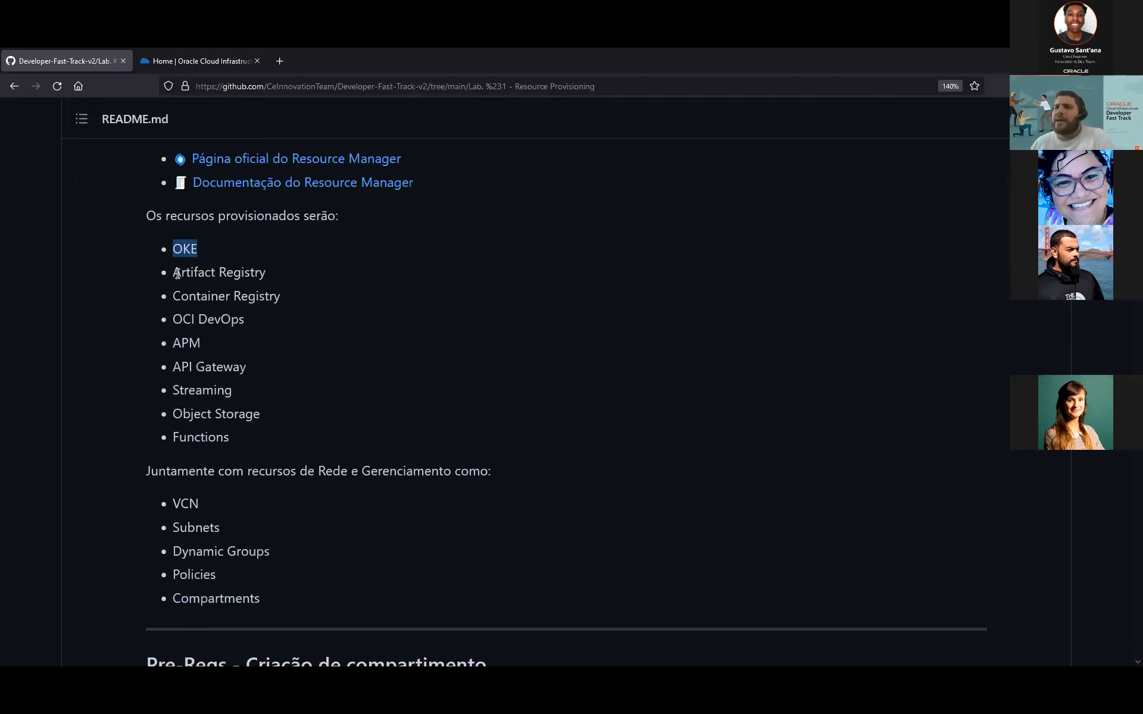
{"action": "left_click_drag", "start_coordinate": [173, 274], "coordinate": [258, 273]}
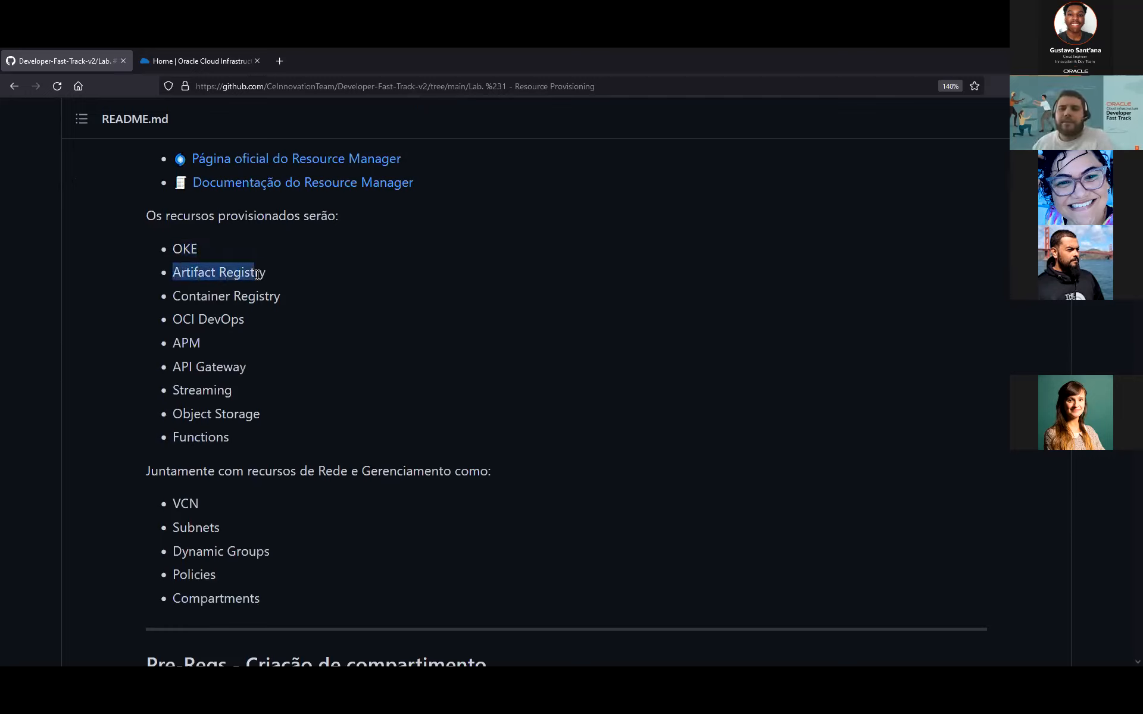
{"action": "triple_click", "coordinate": [198, 298]}
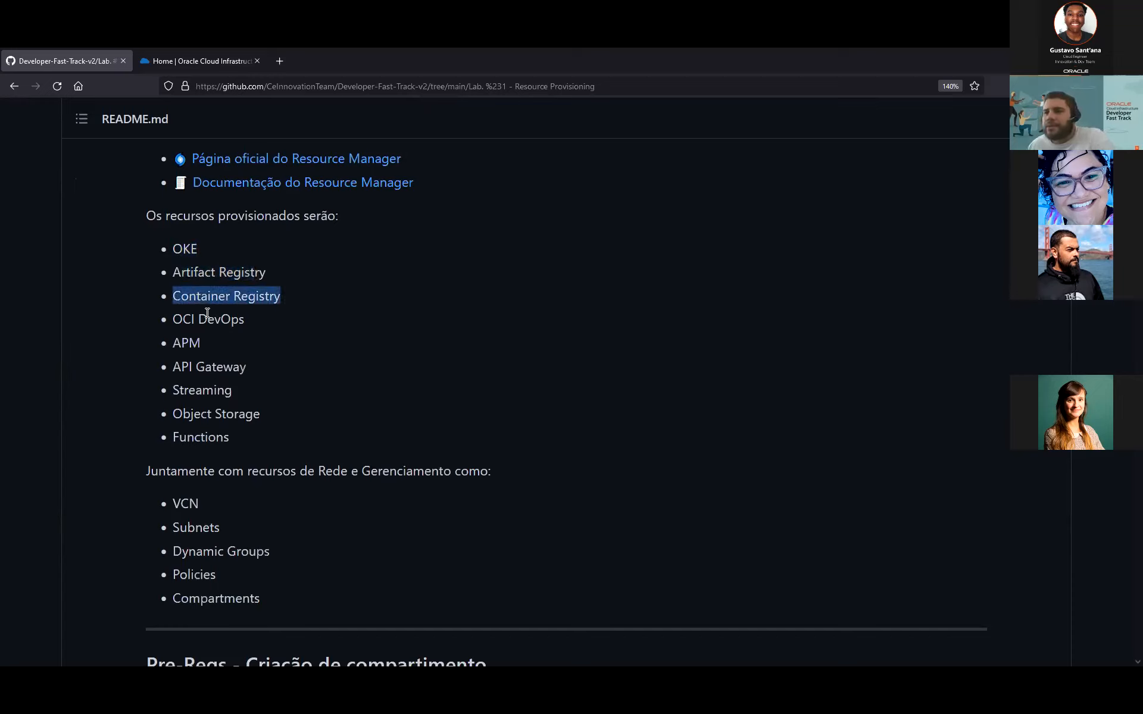
{"action": "double_click", "coordinate": [209, 318]}
{"action": "left_click", "coordinate": [209, 318]}
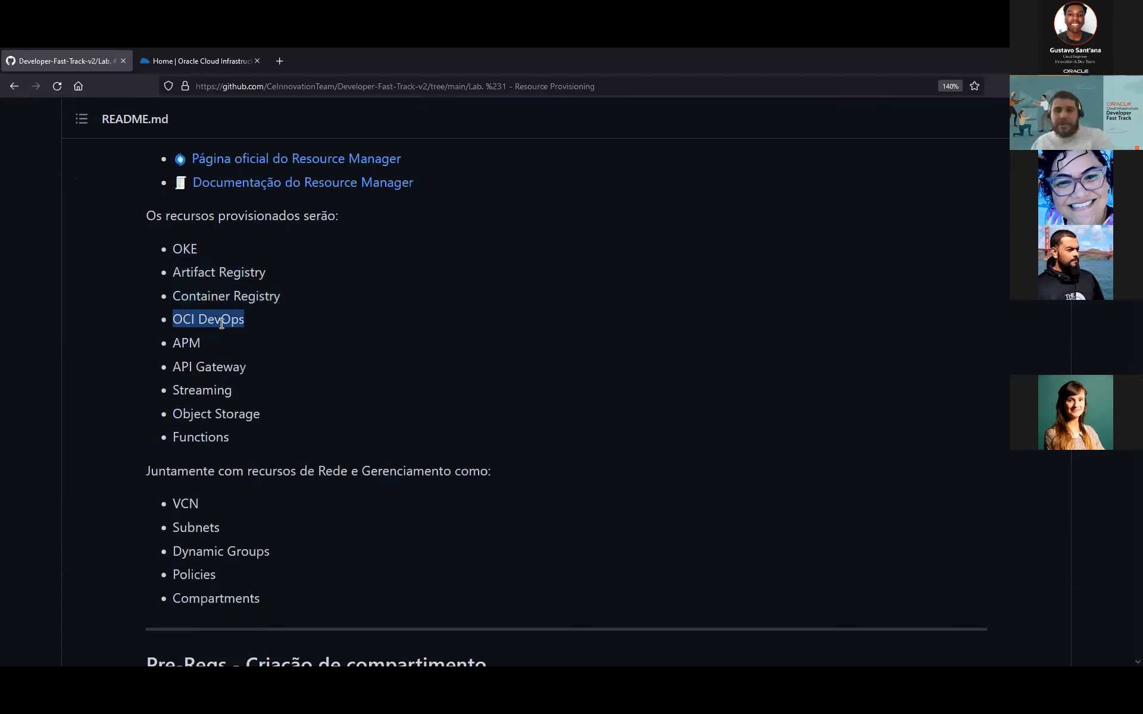
{"action": "double_click", "coordinate": [191, 342]}
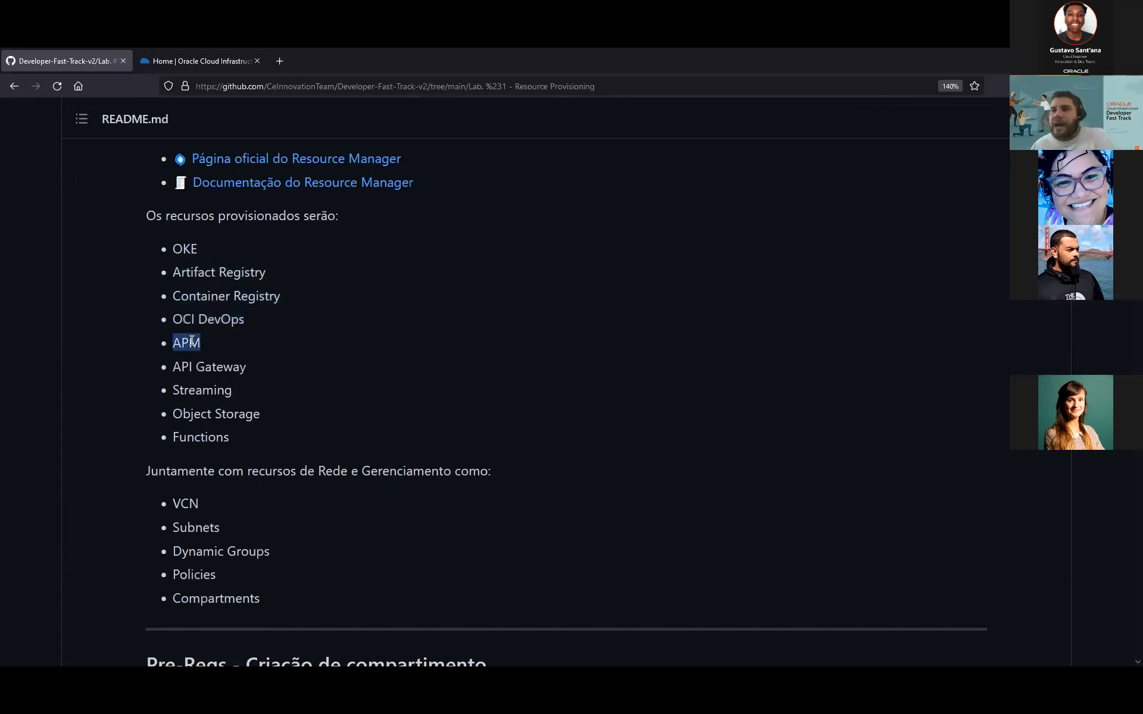
{"action": "triple_click", "coordinate": [181, 373]}
{"action": "double_click", "coordinate": [187, 389]}
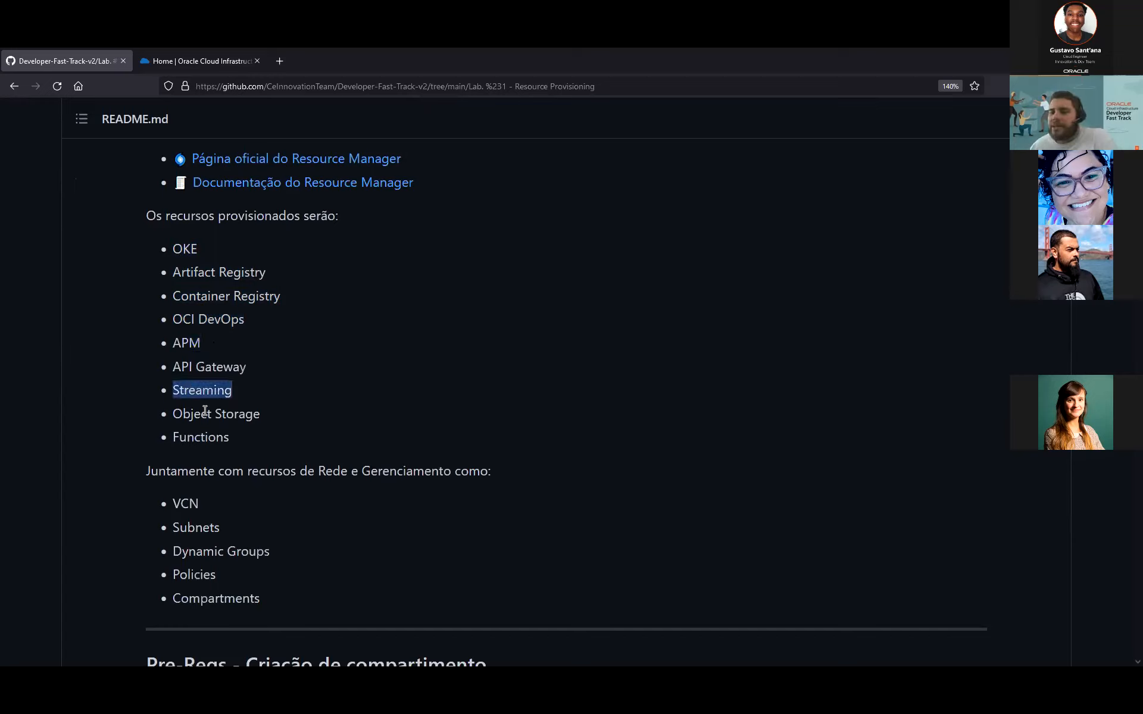
{"action": "double_click", "coordinate": [200, 413]}
{"action": "double_click", "coordinate": [200, 436]}
{"action": "scroll", "coordinate": [237, 471], "scroll_direction": "down", "scroll_amount": 4}
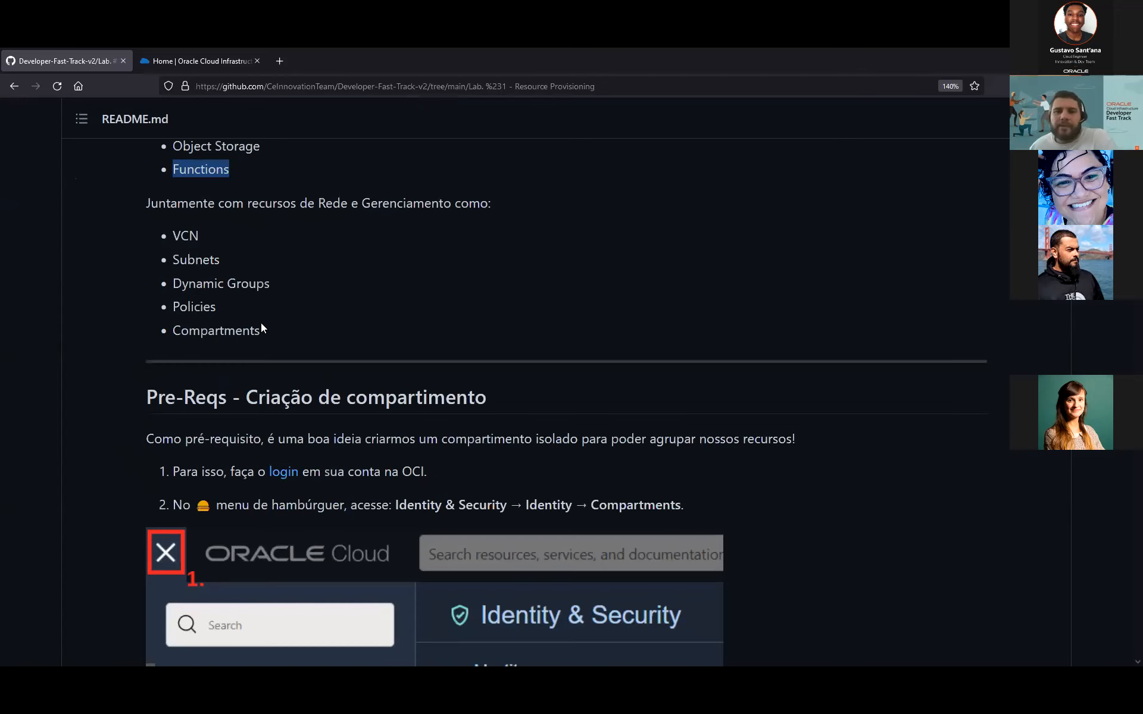
{"action": "scroll", "coordinate": [274, 325], "scroll_direction": "up", "scroll_amount": 2}
{"action": "scroll", "coordinate": [273, 324], "scroll_direction": "down", "scroll_amount": 2}
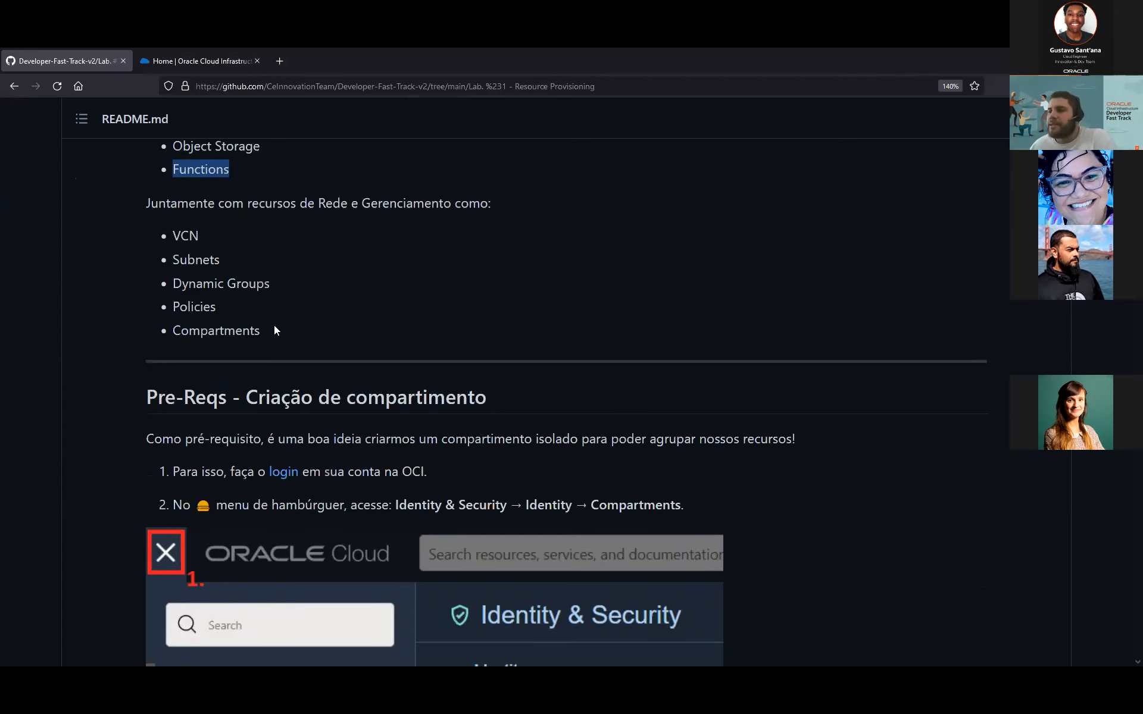
Step: Check the README's compartment prerequisite, then switch to Oracle Cloud and open the Compartments page under Identity & Security
{"action": "scroll", "coordinate": [274, 326], "scroll_direction": "down", "scroll_amount": 3}
{"action": "scroll", "coordinate": [275, 326], "scroll_direction": "down", "scroll_amount": 3}
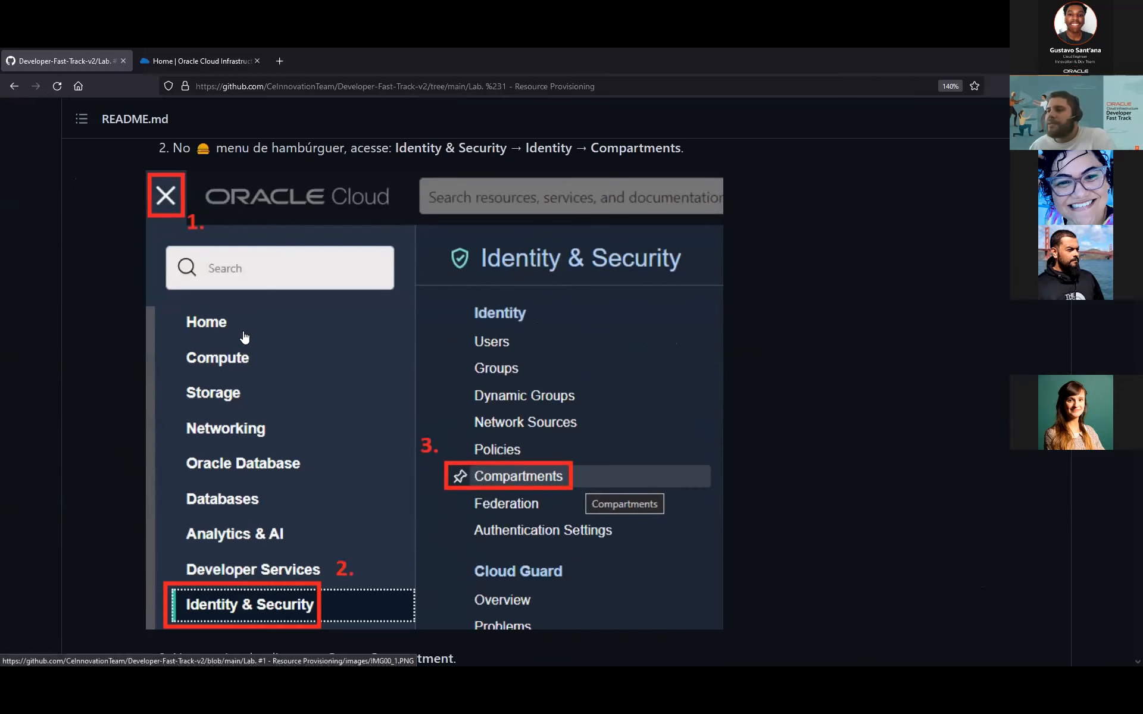
{"action": "left_click", "coordinate": [218, 59]}
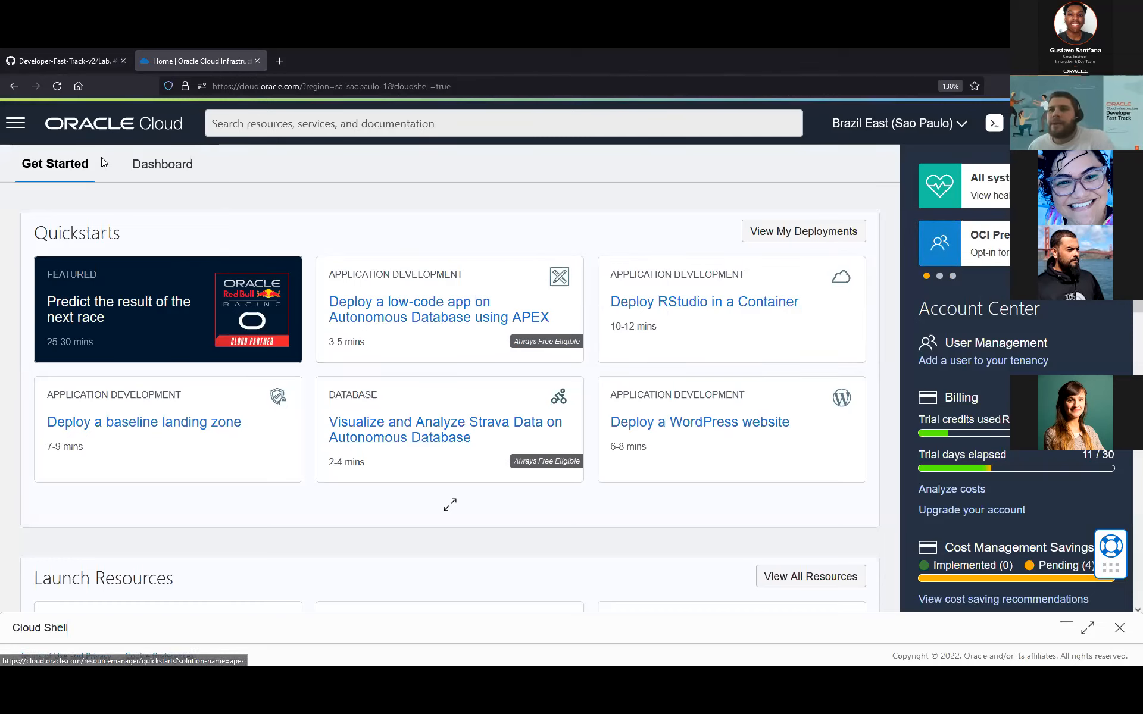
{"action": "left_click", "coordinate": [15, 128]}
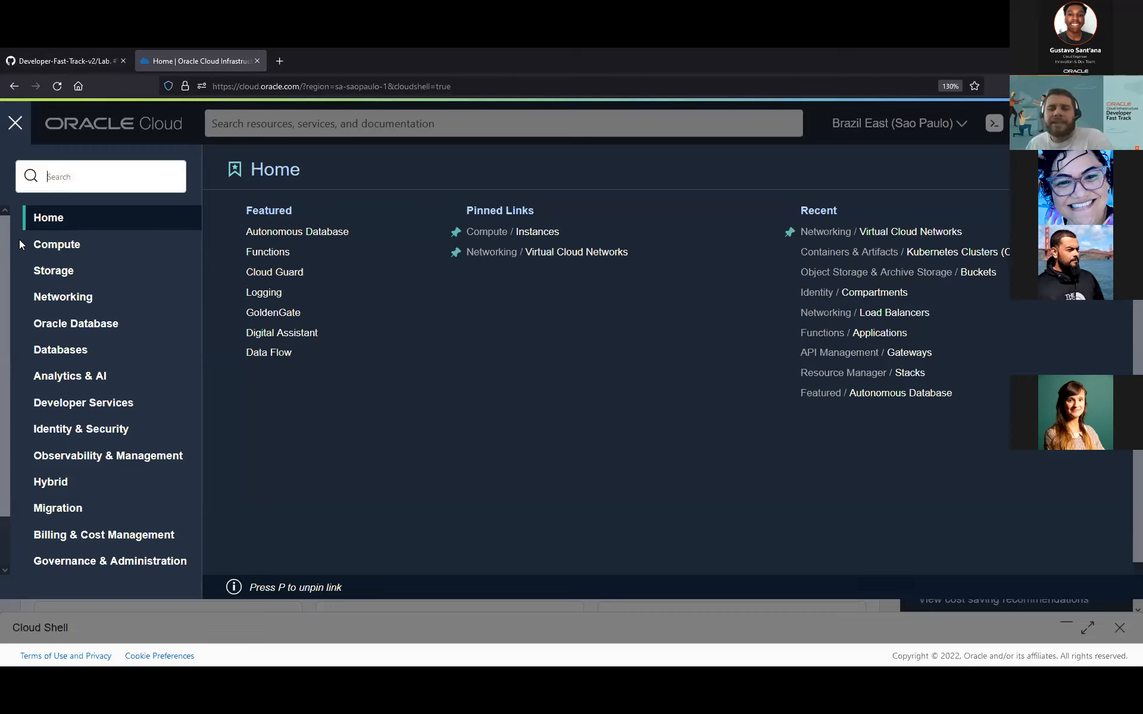
{"action": "left_click", "coordinate": [121, 432]}
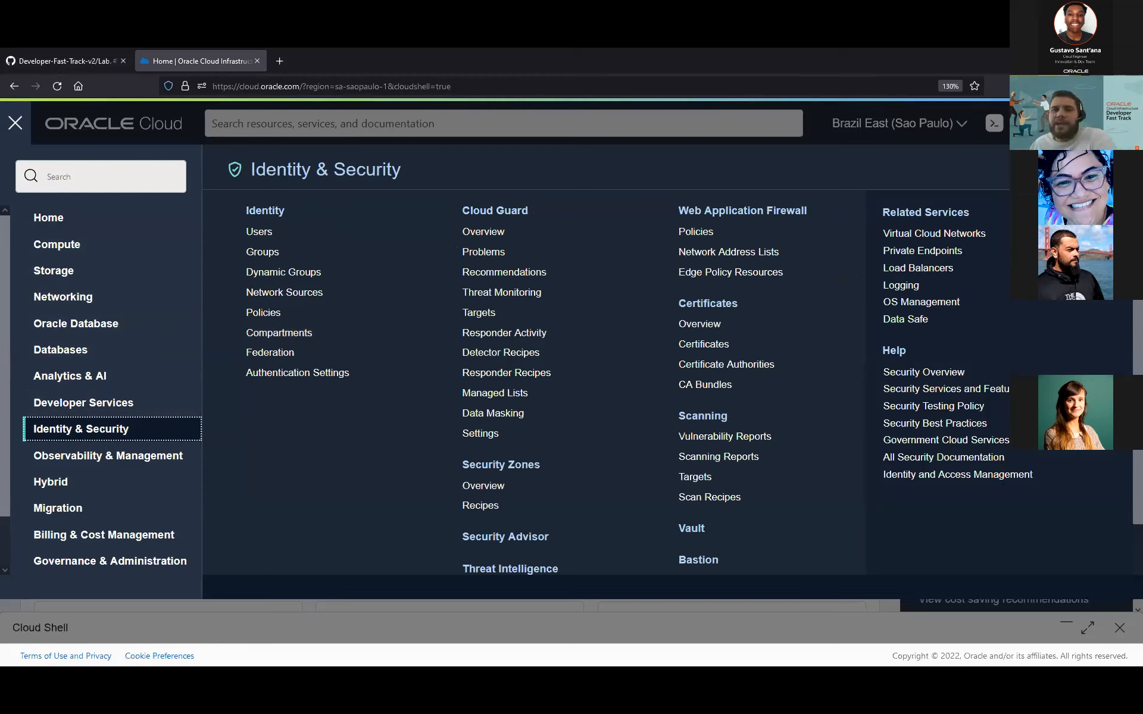
{"action": "left_click", "coordinate": [317, 334]}
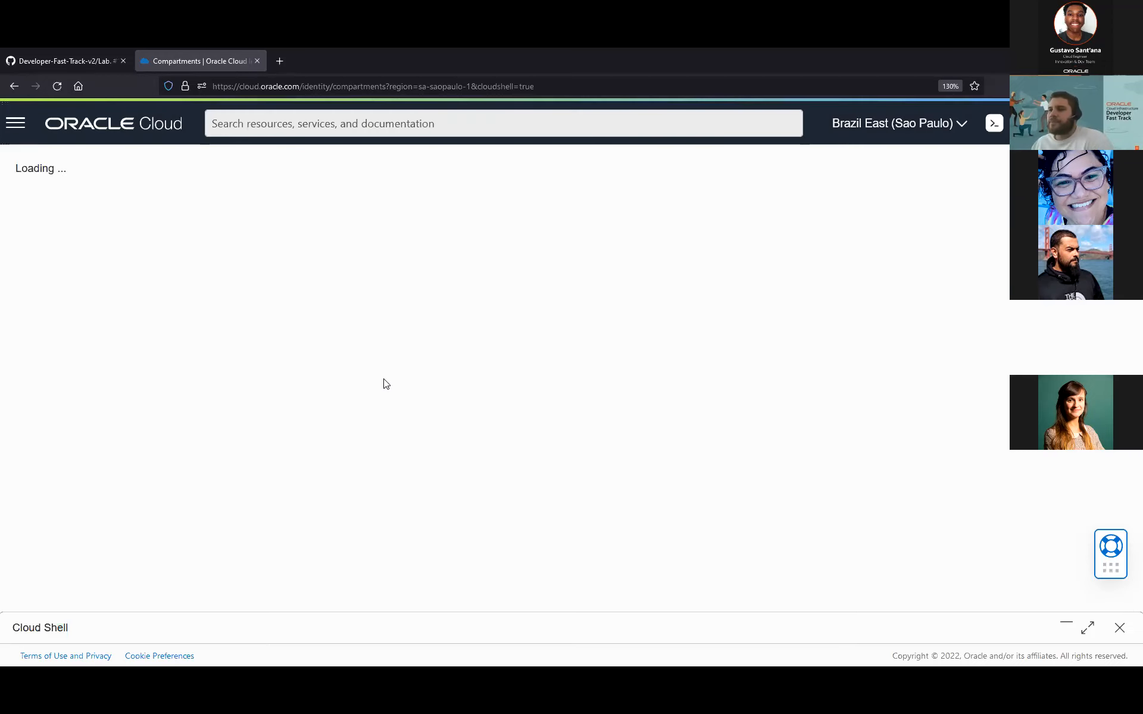
Step: Start a new compartment, consult the README's creation instructions, and enter devft as the compartment name
{"action": "left_click", "coordinate": [308, 248]}
{"action": "left_click", "coordinate": [62, 60]}
{"action": "scroll", "coordinate": [264, 304], "scroll_direction": "down", "scroll_amount": 6}
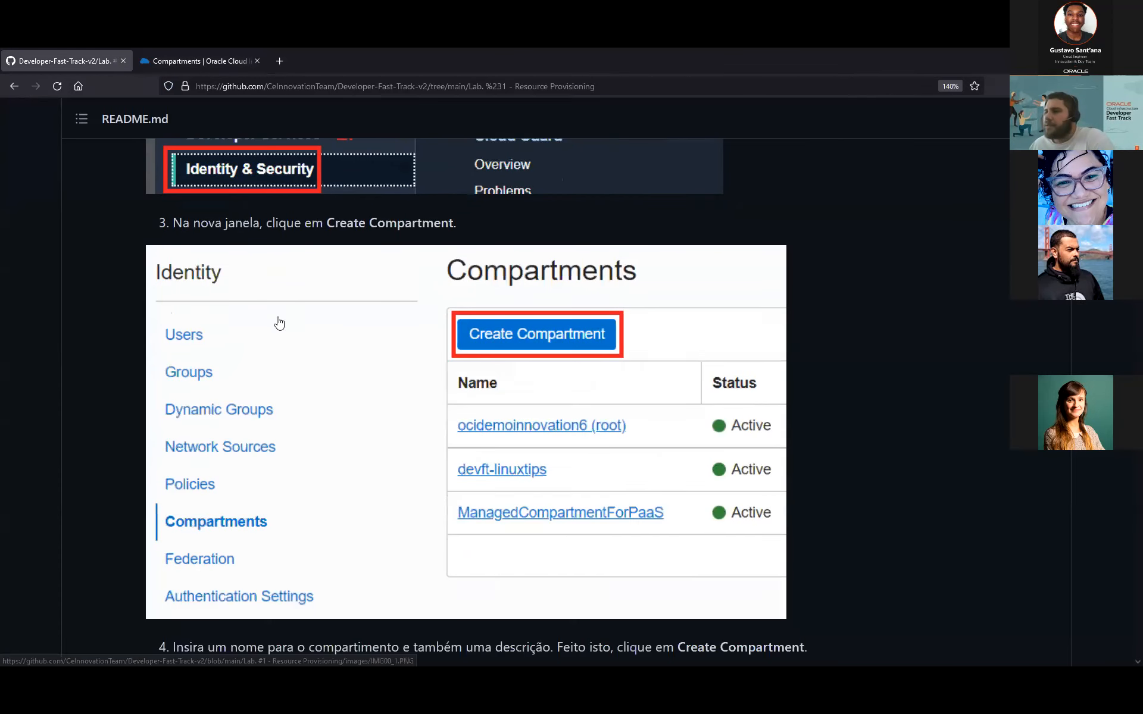
{"action": "scroll", "coordinate": [277, 324], "scroll_direction": "down", "scroll_amount": 5}
{"action": "scroll", "coordinate": [204, 458], "scroll_direction": "down", "scroll_amount": 3}
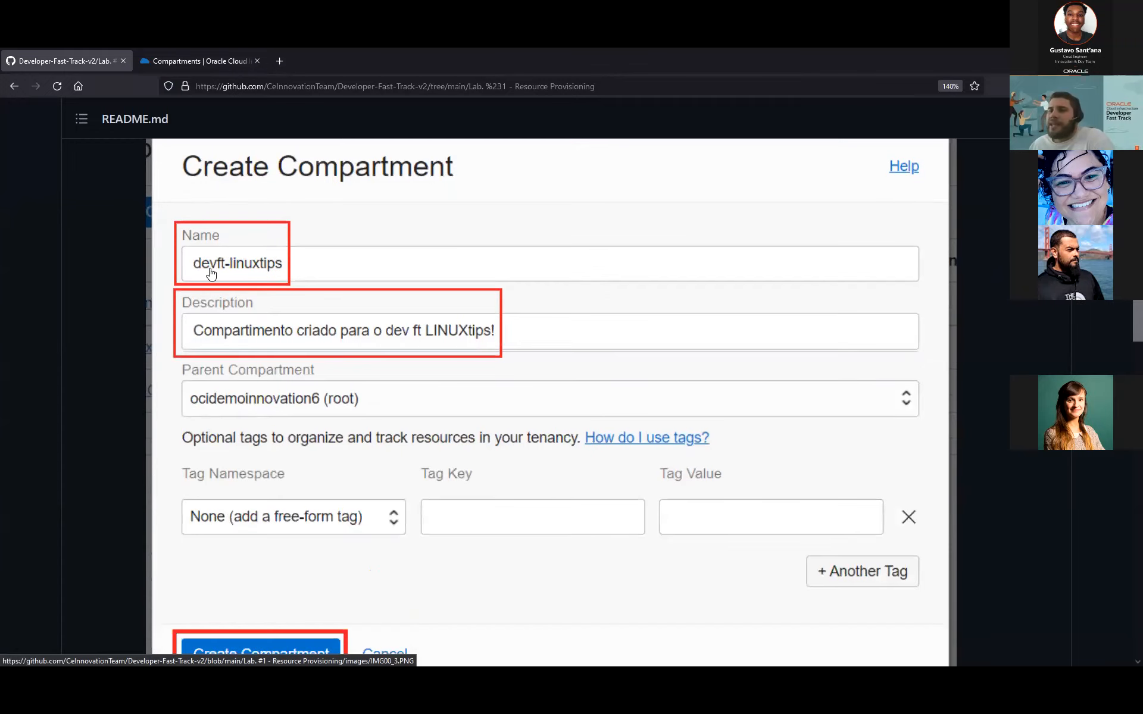
{"action": "left_click", "coordinate": [205, 51]}
{"action": "left_click", "coordinate": [407, 285]}
{"action": "type", "text": "devft"}
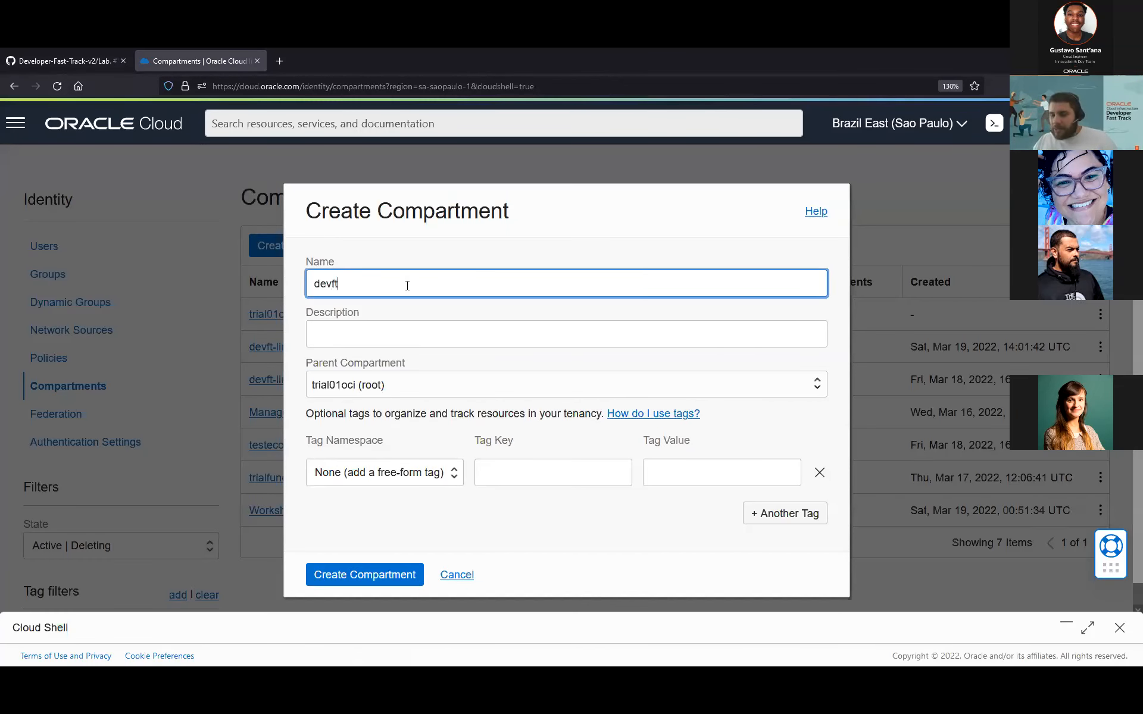
{"action": "double_click", "coordinate": [331, 286]}
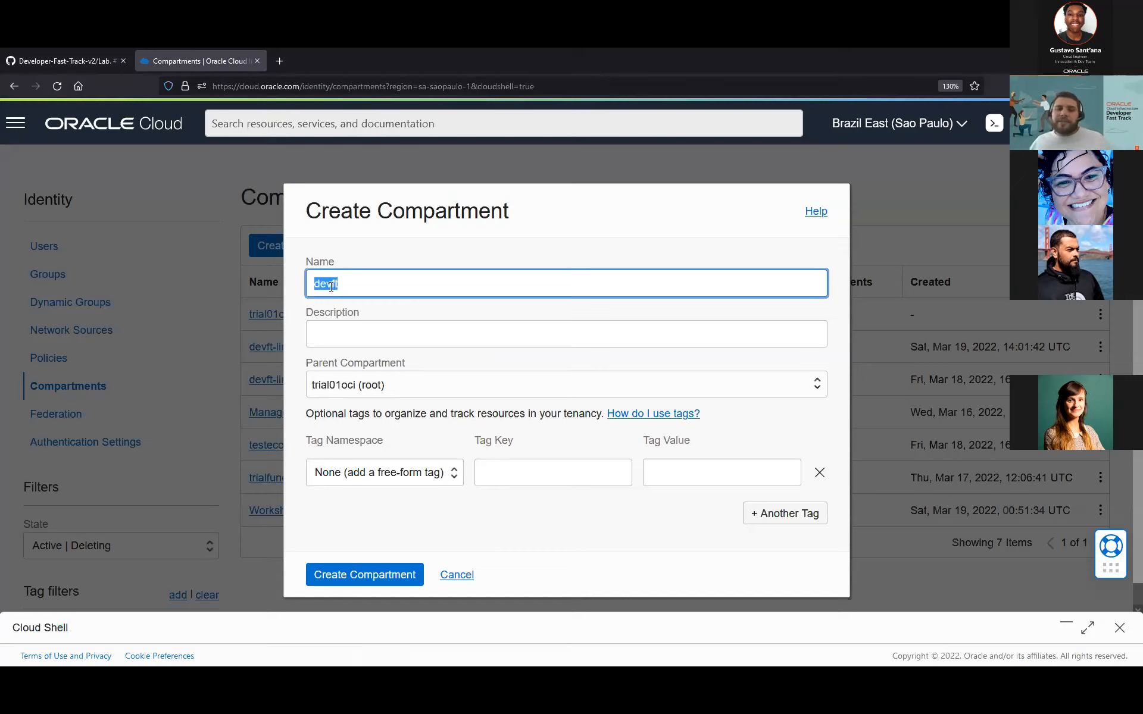
{"action": "left_click", "coordinate": [350, 334]}
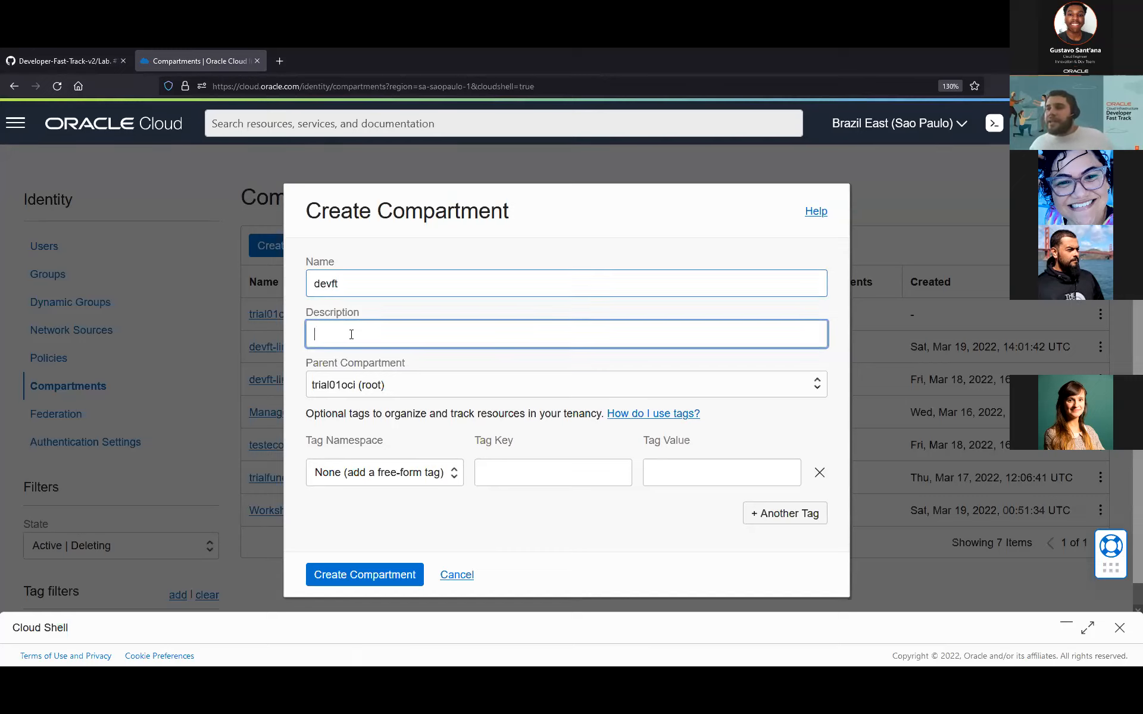
{"action": "key", "text": "ctrl+v"}
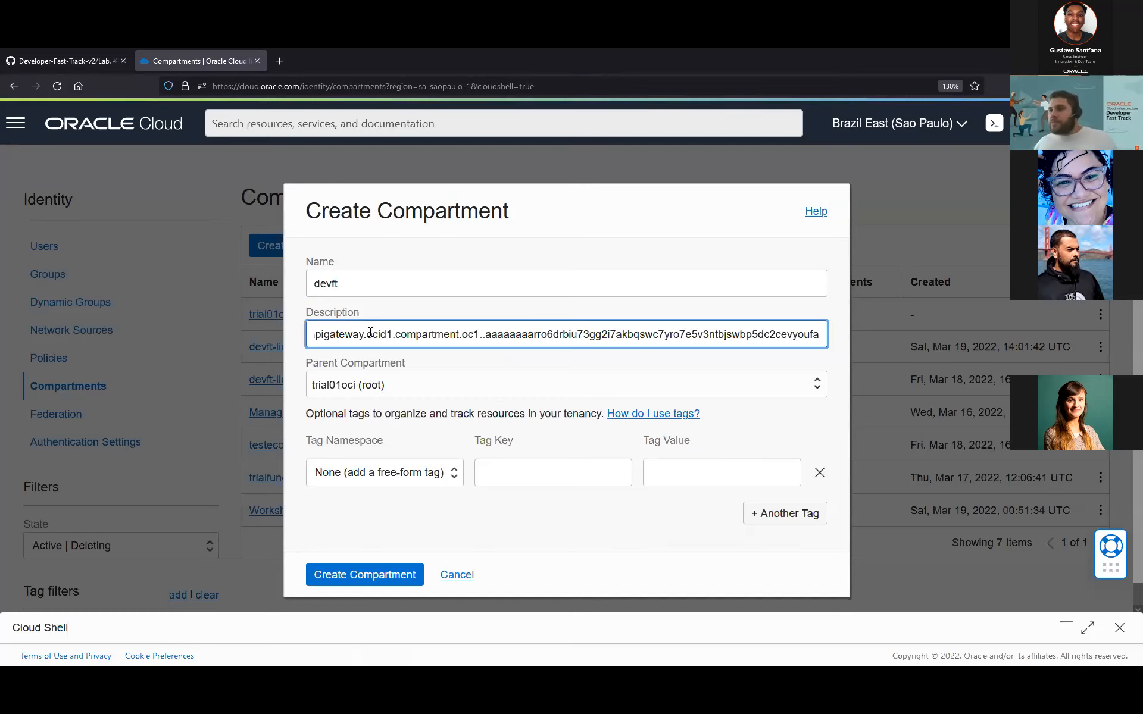
{"action": "key", "text": "ctrl+a"}
{"action": "key", "text": "BackSpace"}
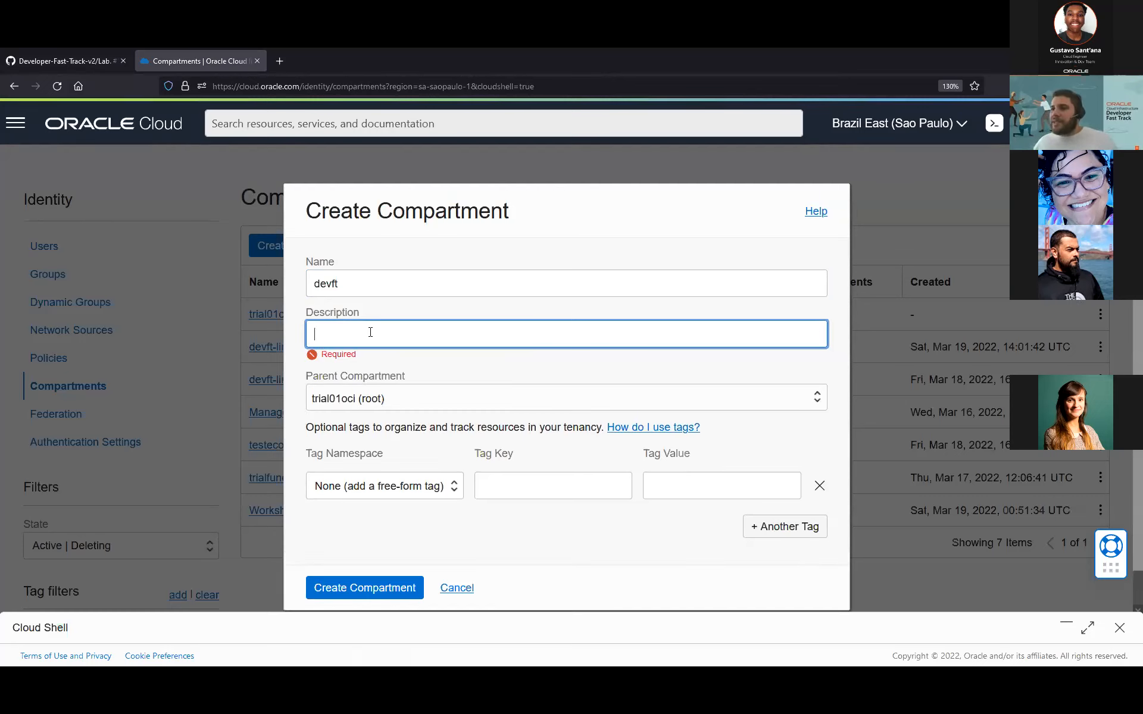
Step: Enter "Devft evento" as the compartment description and create the compartment
{"action": "type", "text": "Devft"}
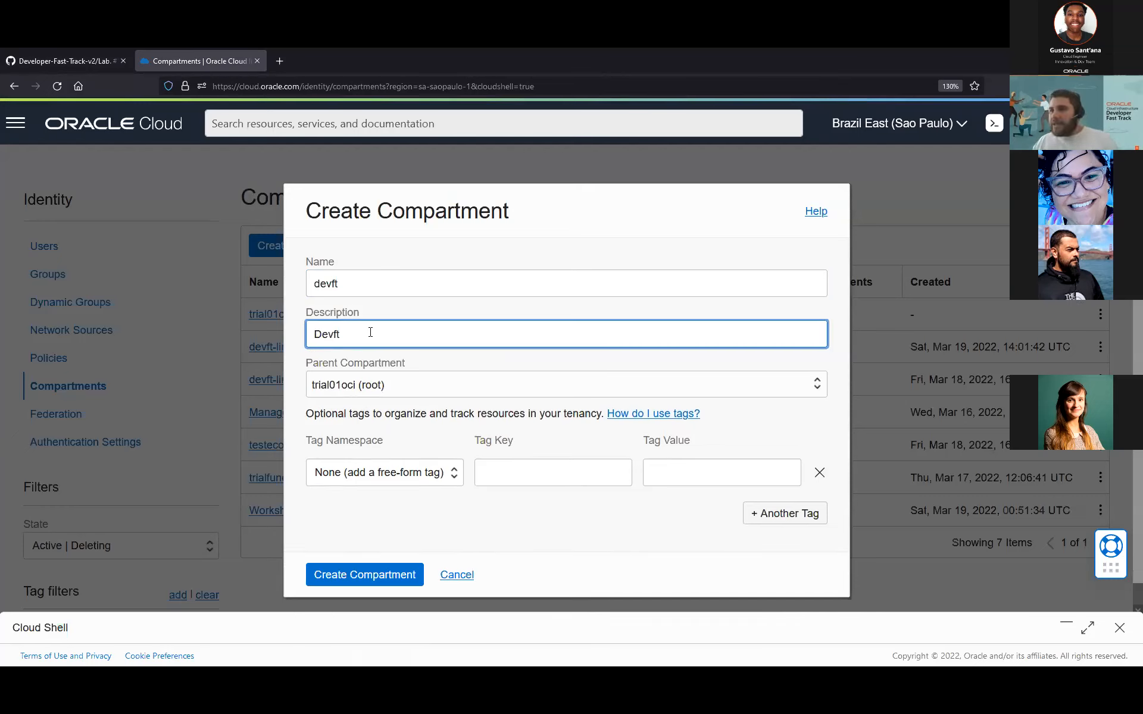
{"action": "type", "text": " evento"}
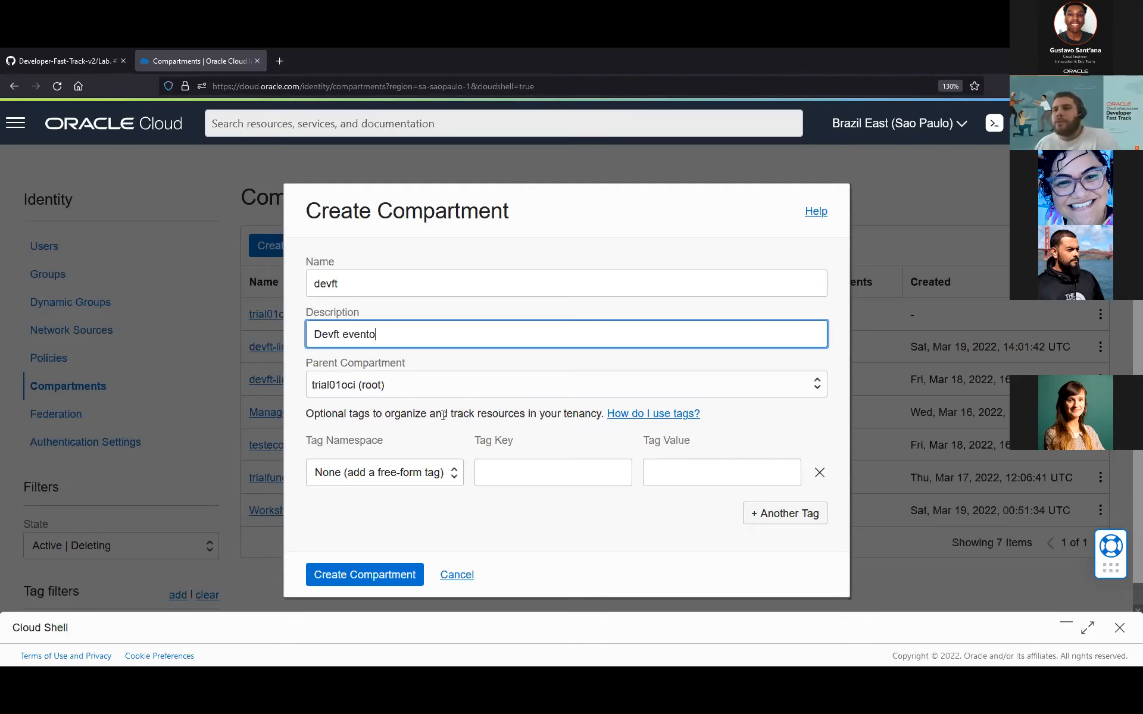
{"action": "left_click", "coordinate": [376, 575]}
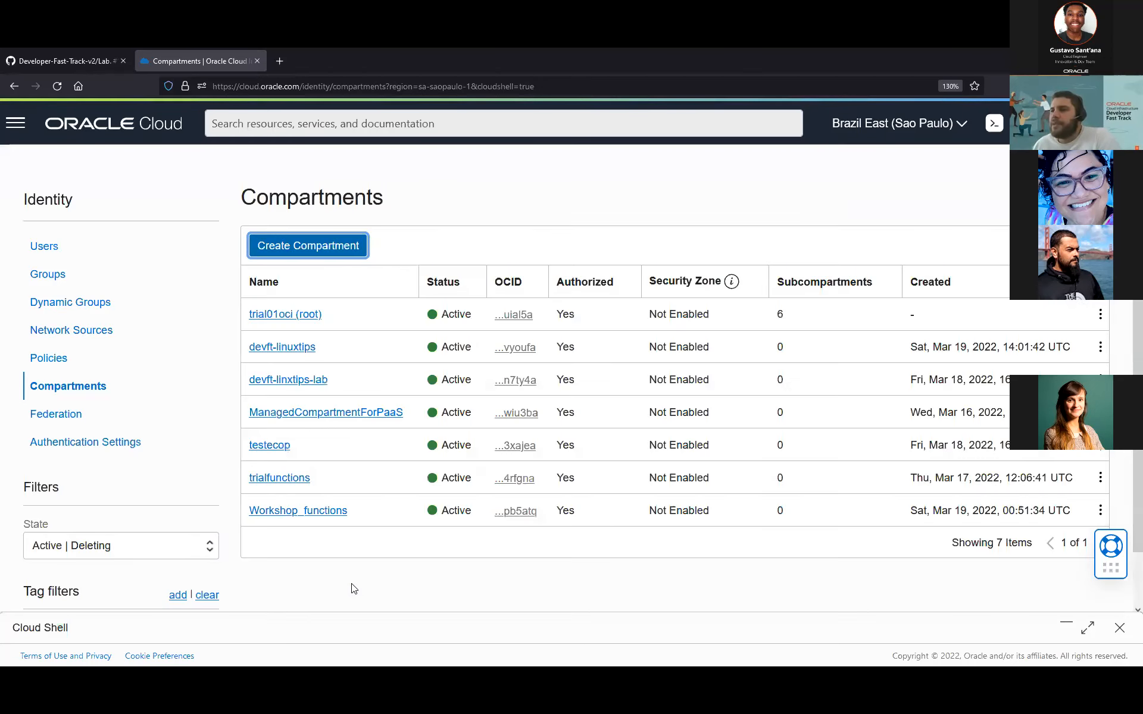
Step: Return to the GitHub README and open the terraform-dev-linuxtips repository linked in Passo 1 in a separate tab
{"action": "left_click", "coordinate": [67, 59]}
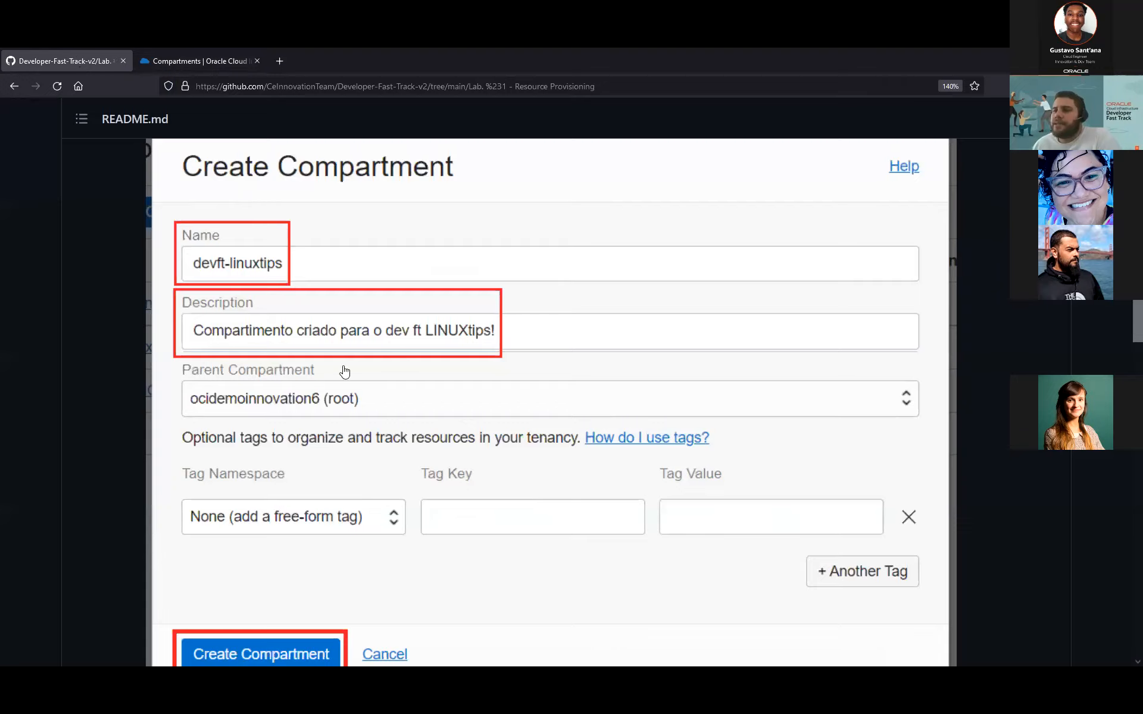
{"action": "scroll", "coordinate": [403, 473], "scroll_direction": "down", "scroll_amount": 5}
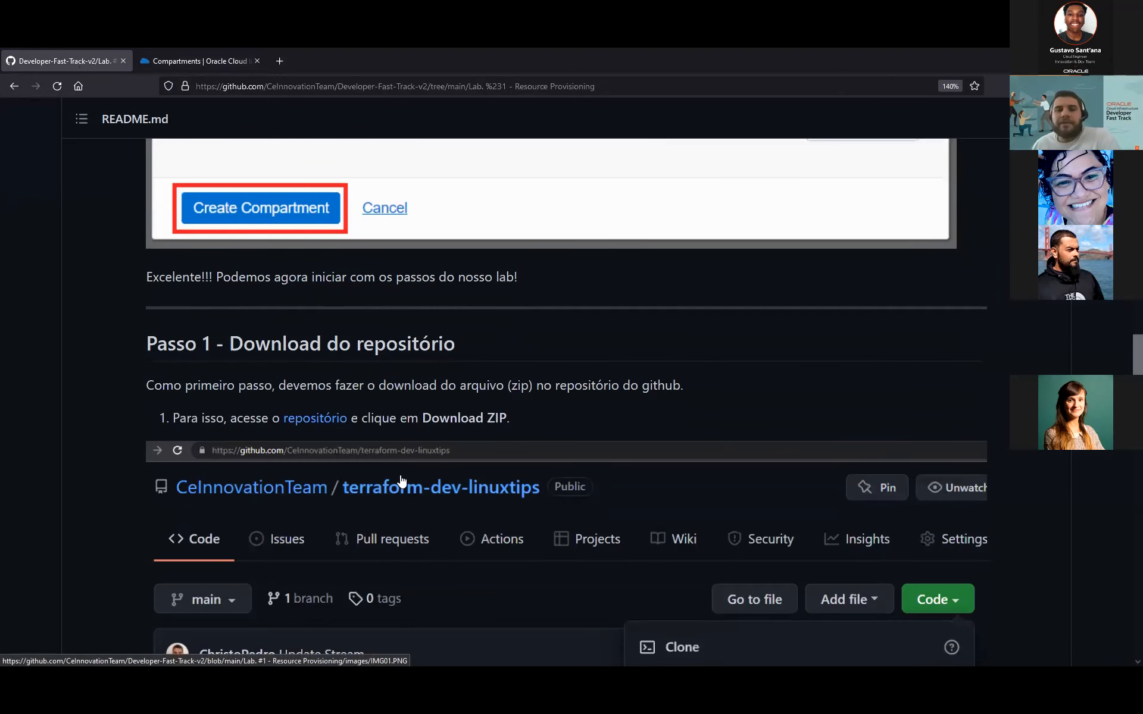
{"action": "middle_click", "coordinate": [319, 424]}
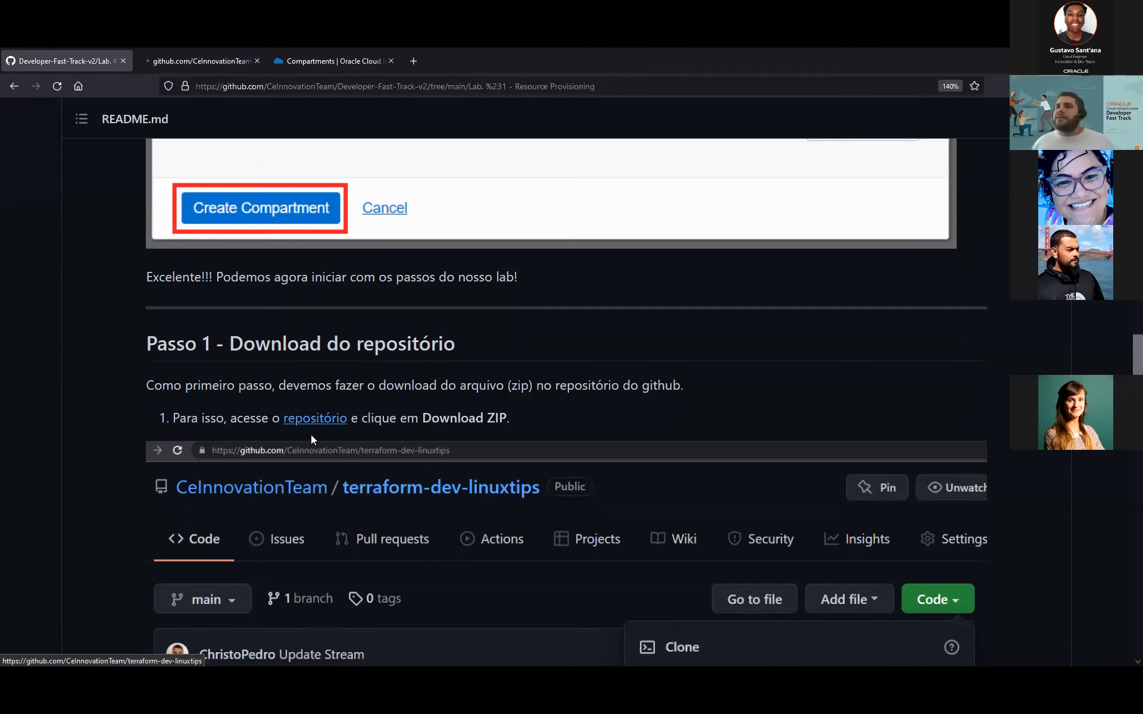
{"action": "left_click", "coordinate": [206, 59]}
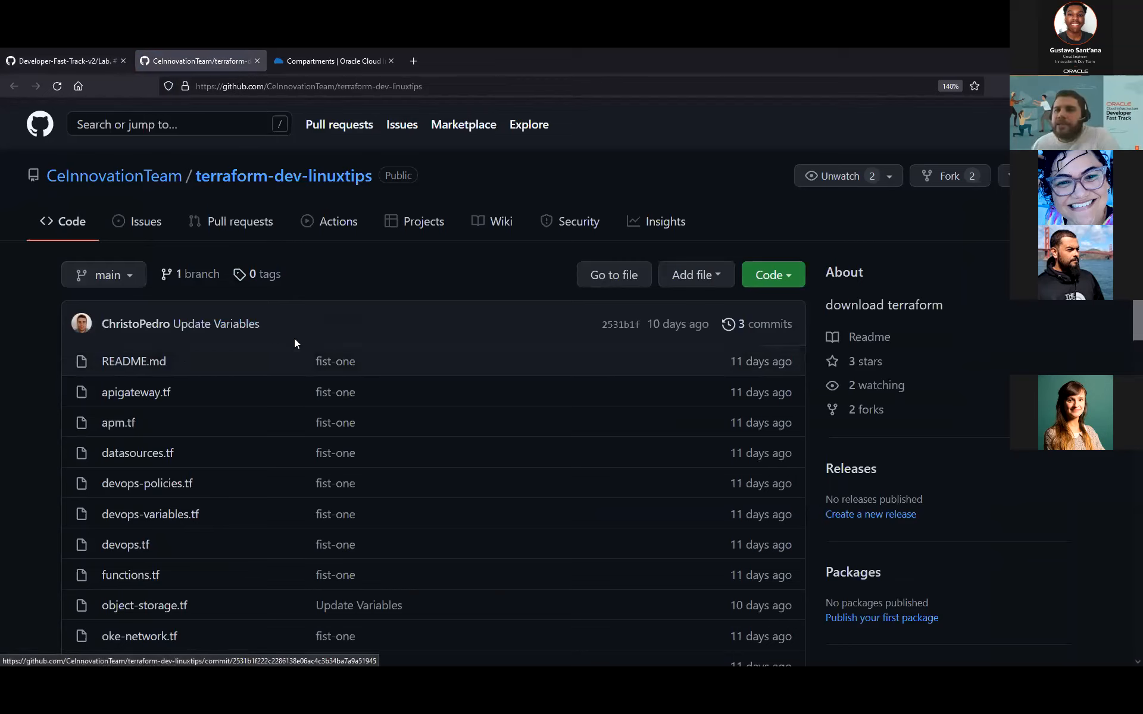
Step: Download the terraform-dev-linuxtips repository as a ZIP and save it to the desktop as terraform-dev-linuxtips-main.zip
{"action": "left_click", "coordinate": [793, 277]}
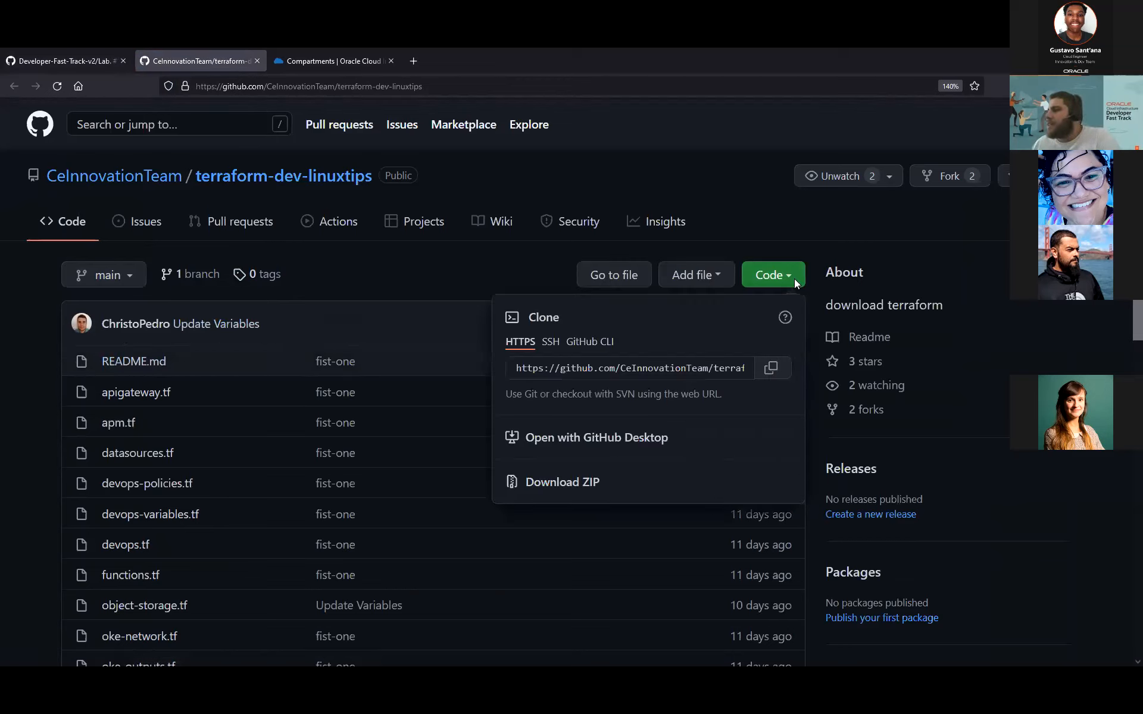
{"action": "left_click", "coordinate": [571, 487]}
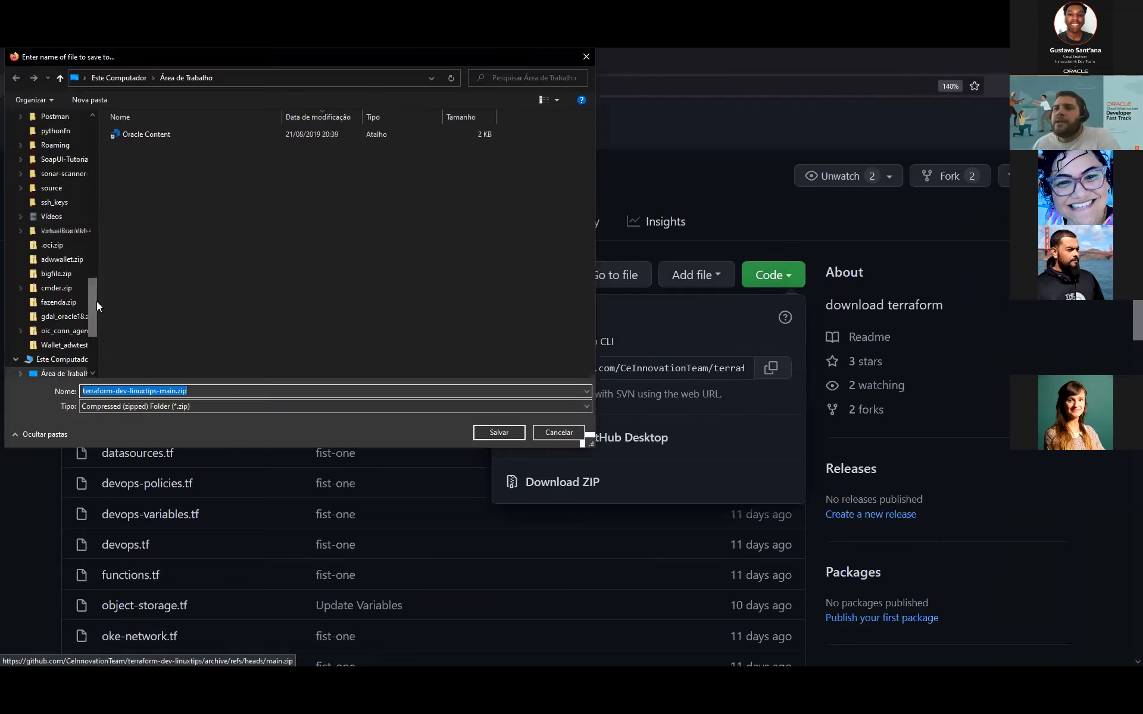
{"action": "left_click_drag", "start_coordinate": [95, 304], "coordinate": [106, 124]}
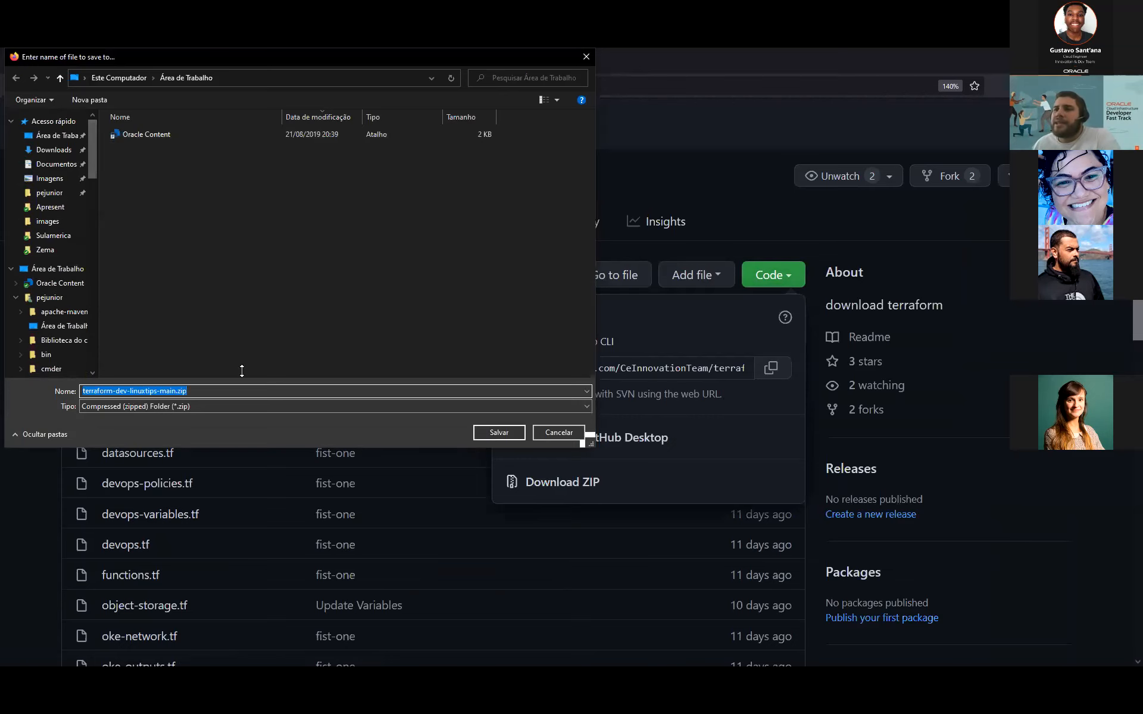
{"action": "left_click", "coordinate": [481, 434]}
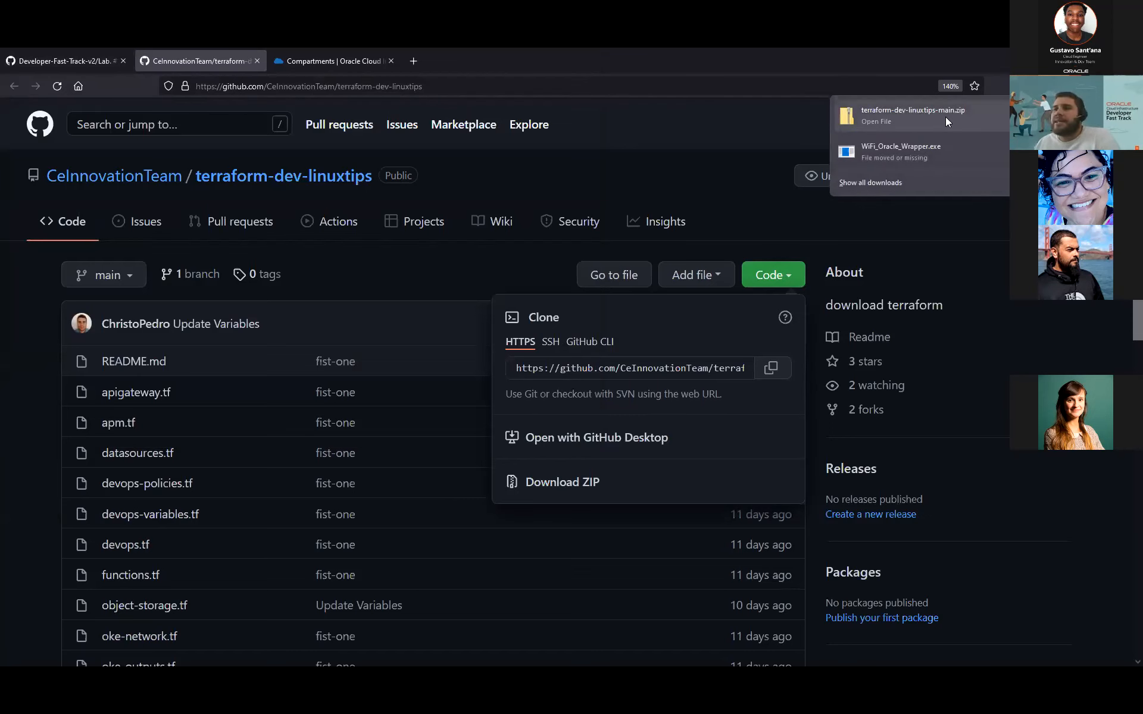
Step: Return to the lab README and read the steps for creating and applying the Terraform stack in Resource Manager
{"action": "left_click", "coordinate": [351, 53]}
{"action": "left_click", "coordinate": [69, 55]}
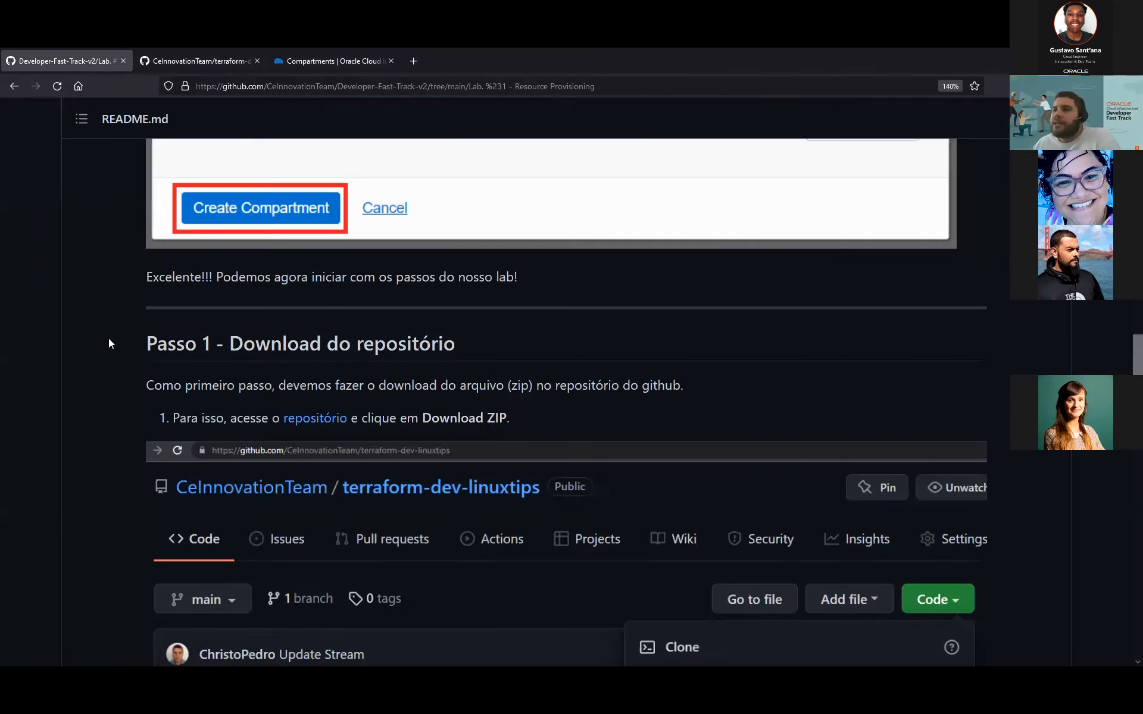
{"action": "scroll", "coordinate": [193, 540], "scroll_direction": "down", "scroll_amount": 10}
{"action": "scroll", "coordinate": [193, 540], "scroll_direction": "down", "scroll_amount": 3}
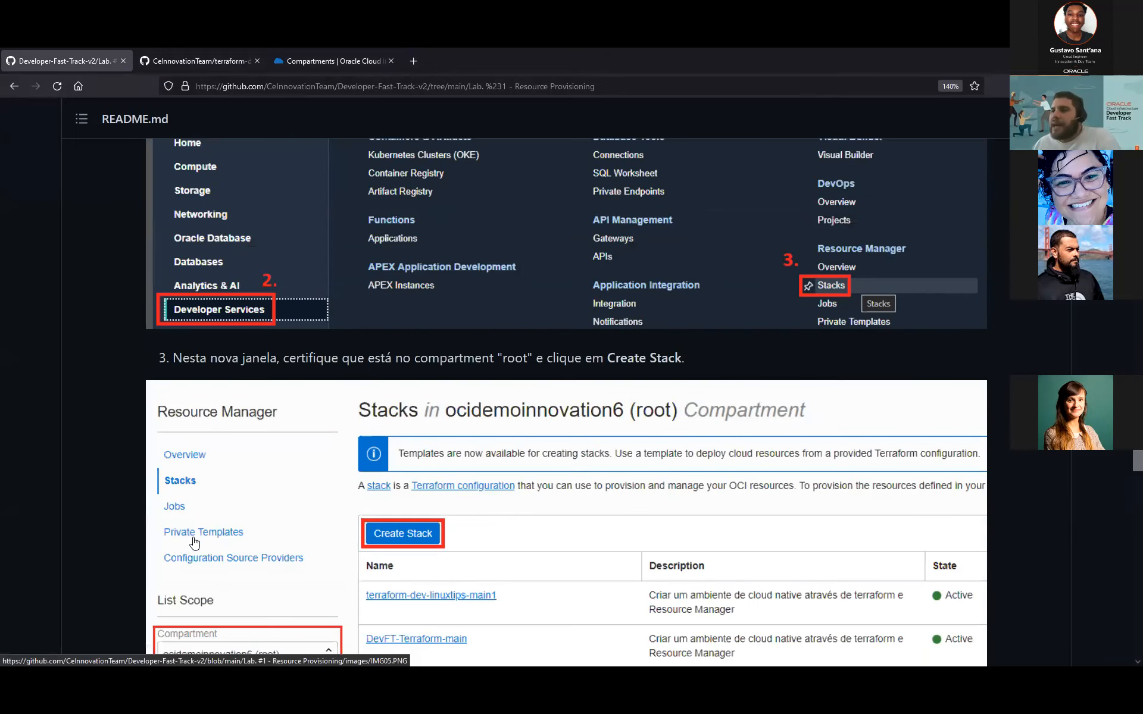
{"action": "scroll", "coordinate": [387, 476], "scroll_direction": "up", "scroll_amount": 3}
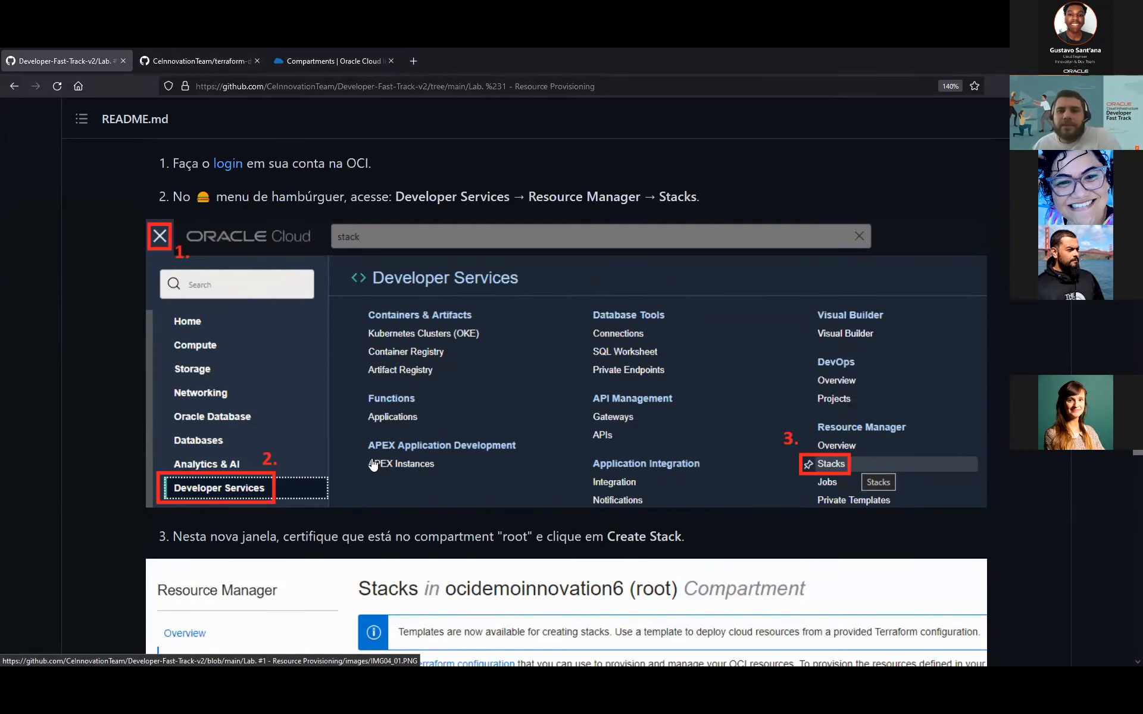
{"action": "scroll", "coordinate": [373, 465], "scroll_direction": "down", "scroll_amount": 6}
{"action": "scroll", "coordinate": [431, 375], "scroll_direction": "down", "scroll_amount": 3}
{"action": "scroll", "coordinate": [431, 375], "scroll_direction": "down", "scroll_amount": 12}
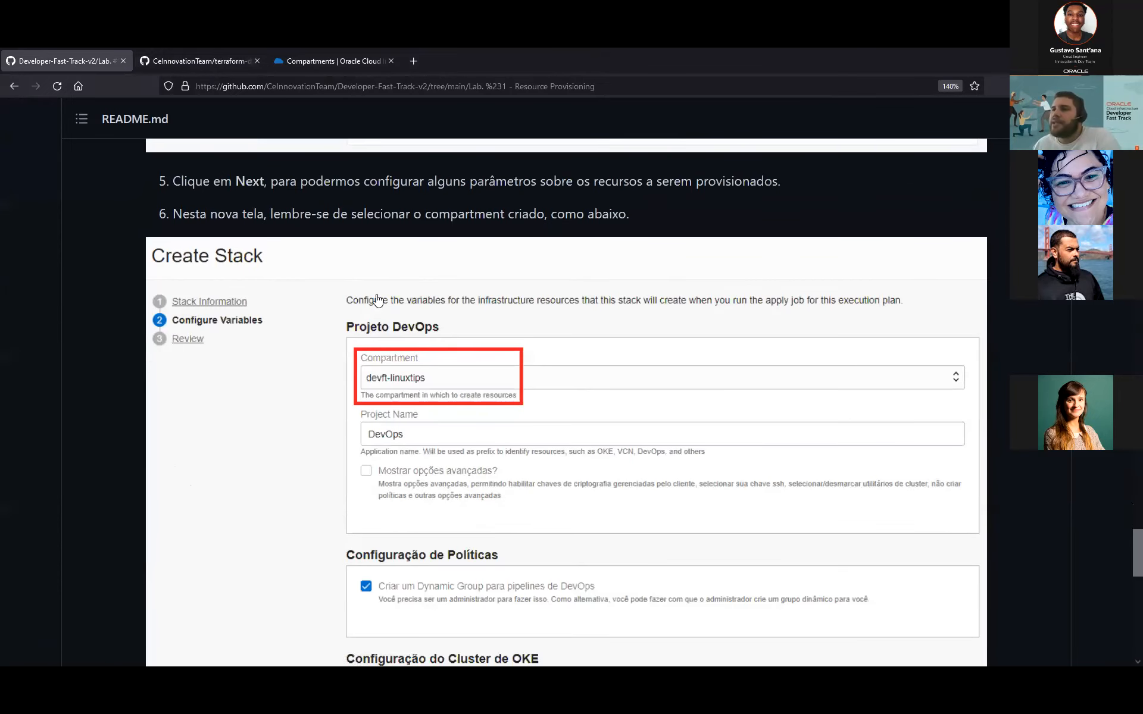
{"action": "scroll", "coordinate": [378, 299], "scroll_direction": "down", "scroll_amount": 8}
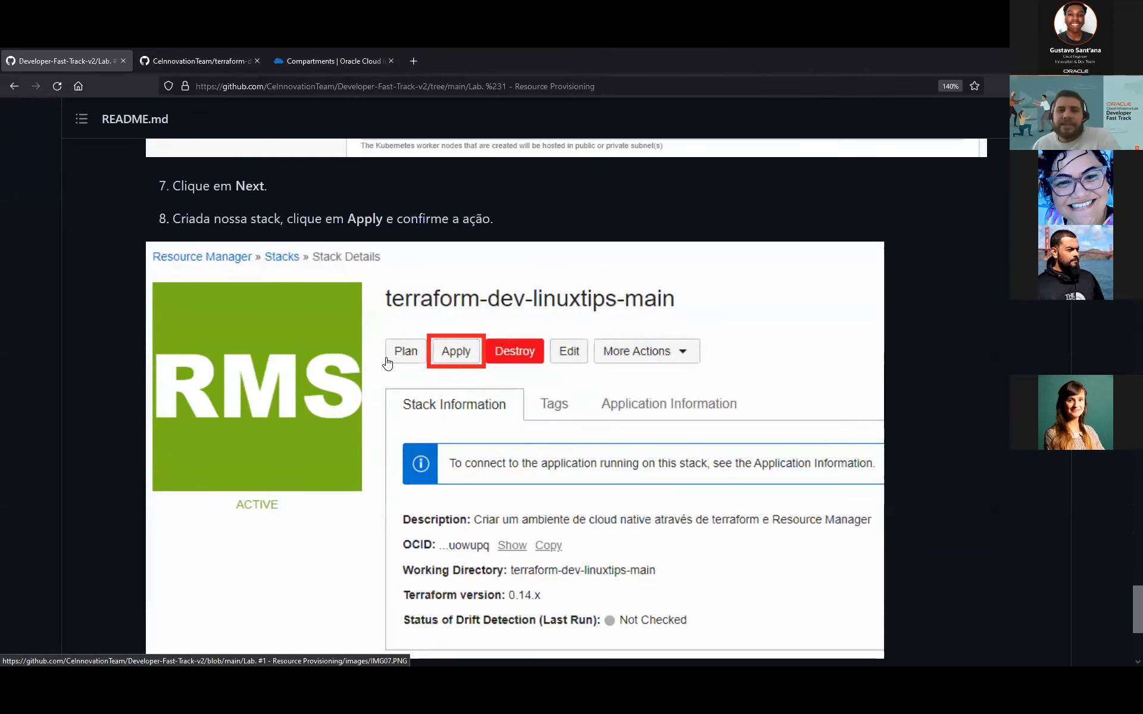
{"action": "scroll", "coordinate": [388, 363], "scroll_direction": "down", "scroll_amount": 4}
{"action": "scroll", "coordinate": [388, 360], "scroll_direction": "up", "scroll_amount": 12}
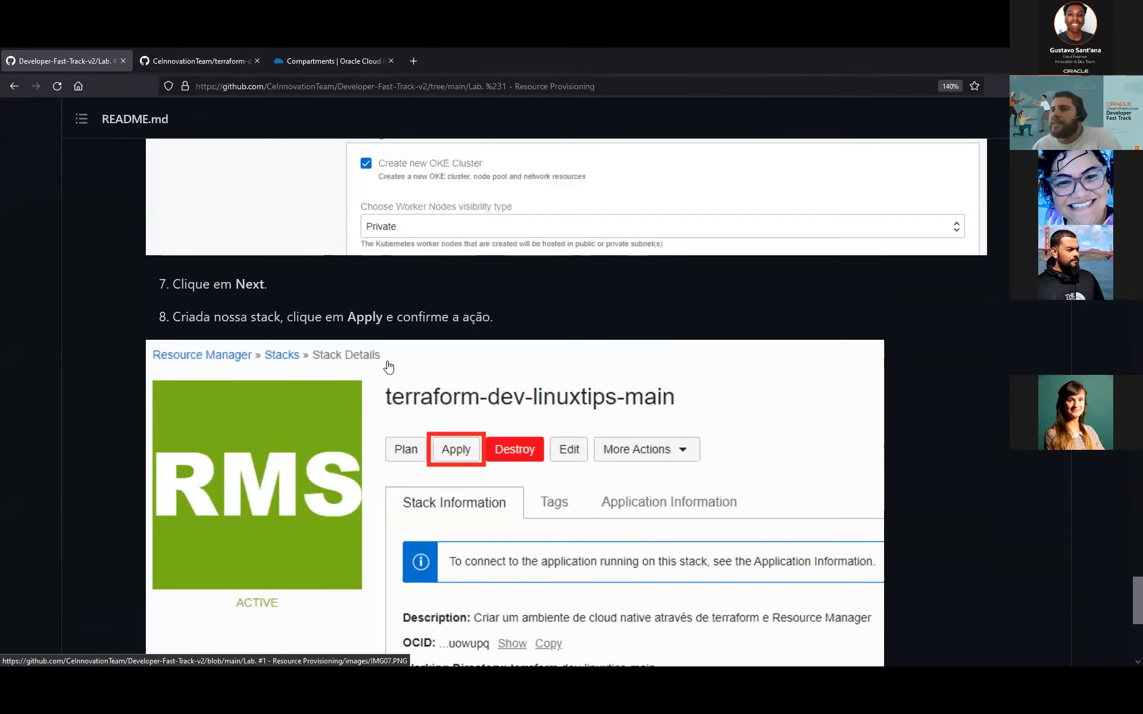
{"action": "scroll", "coordinate": [388, 360], "scroll_direction": "up", "scroll_amount": 5}
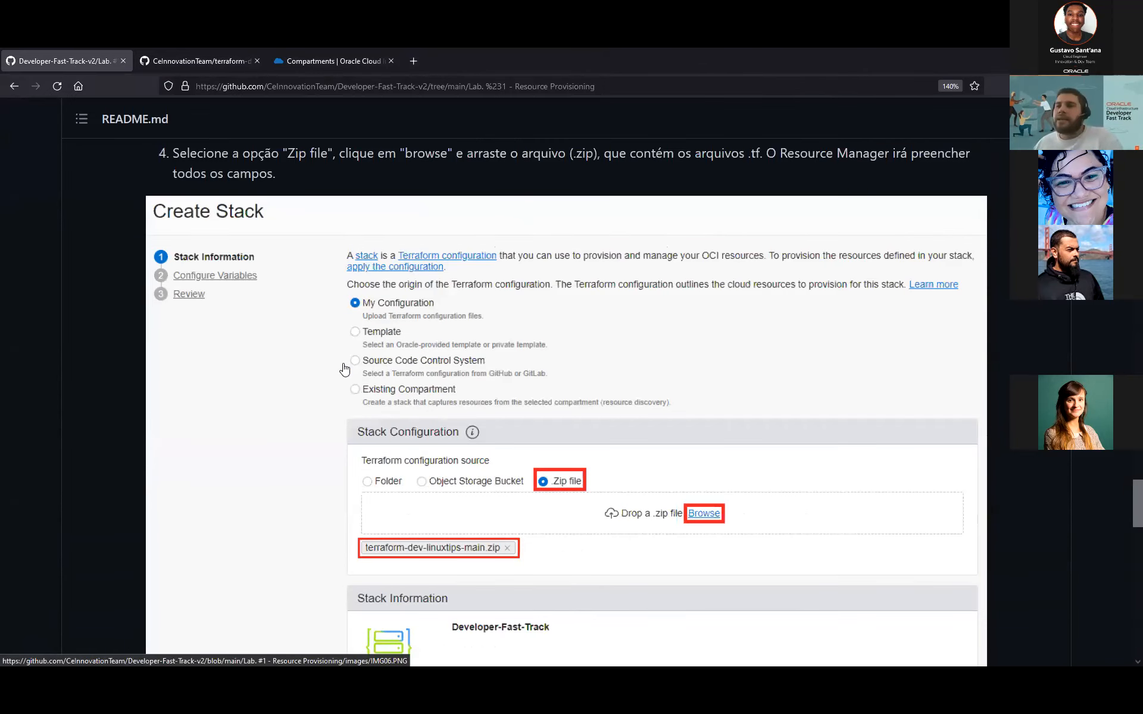
Step: Switch to Oracle Cloud, open the Resource Manager stacks, and set the list scope to the trial01oci (root) compartment
{"action": "left_click", "coordinate": [290, 51]}
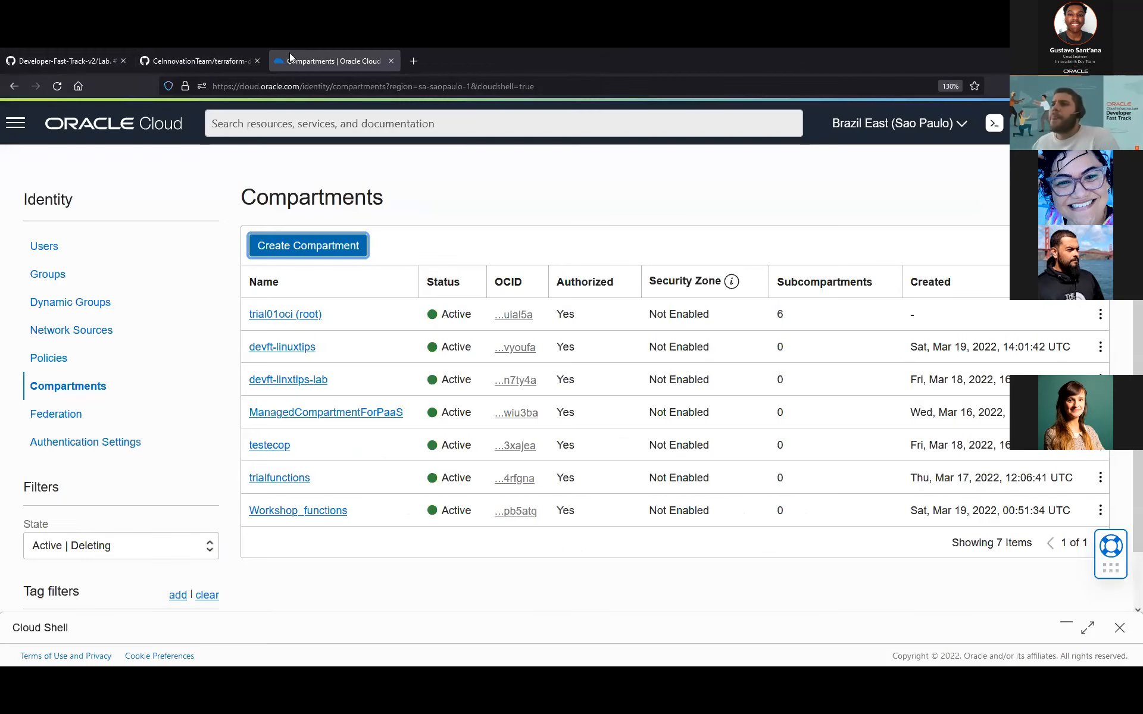
{"action": "left_click", "coordinate": [15, 123]}
{"action": "left_click", "coordinate": [124, 406]}
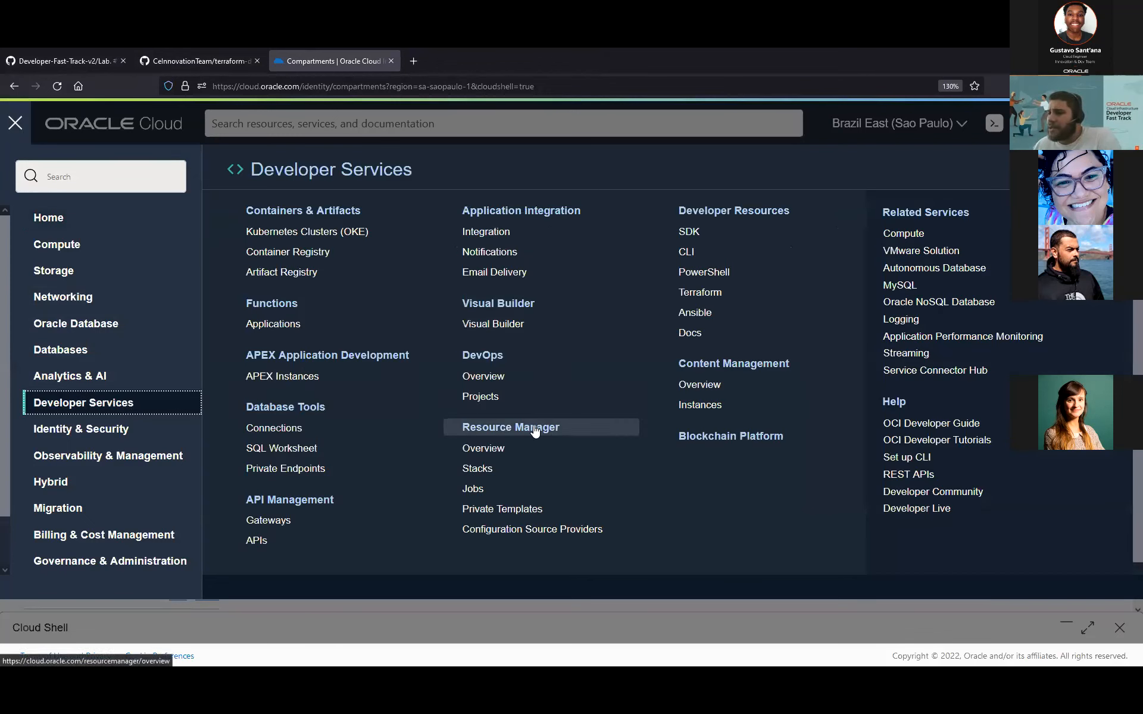
{"action": "left_click", "coordinate": [500, 469]}
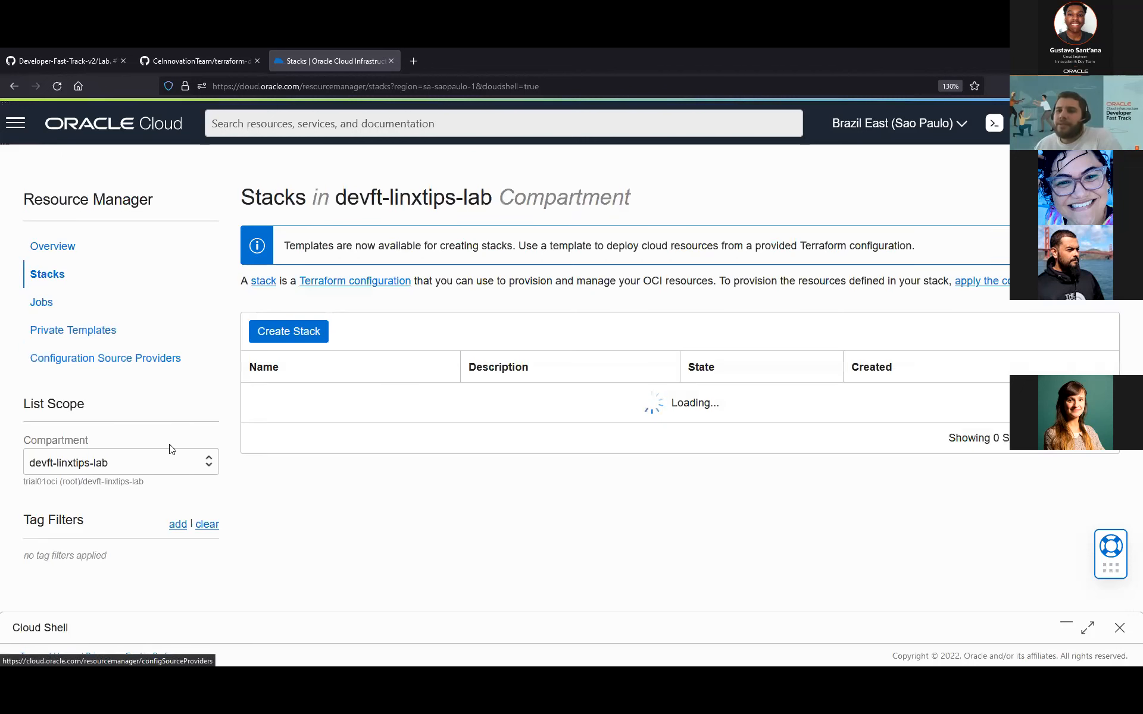
{"action": "left_click", "coordinate": [135, 463]}
{"action": "left_click", "coordinate": [109, 485]}
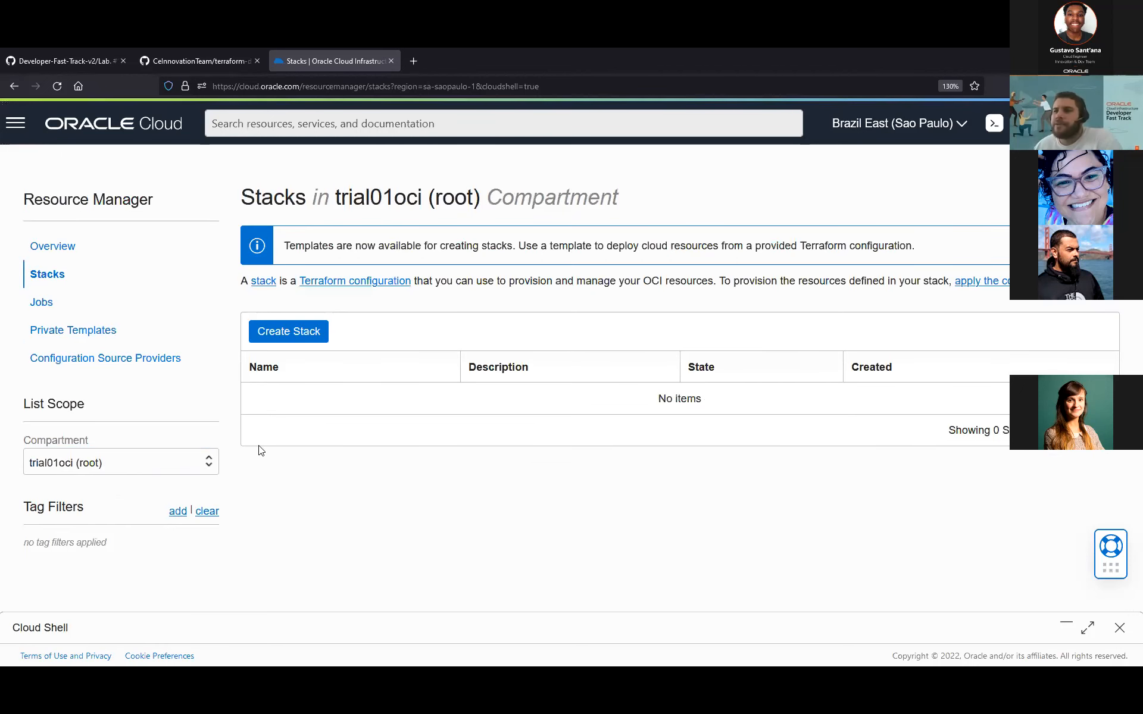
Step: Start a new stack from a .Zip file source and upload terraform-dev-linuxtips-main.zip from the desktop
{"action": "left_click", "coordinate": [308, 331]}
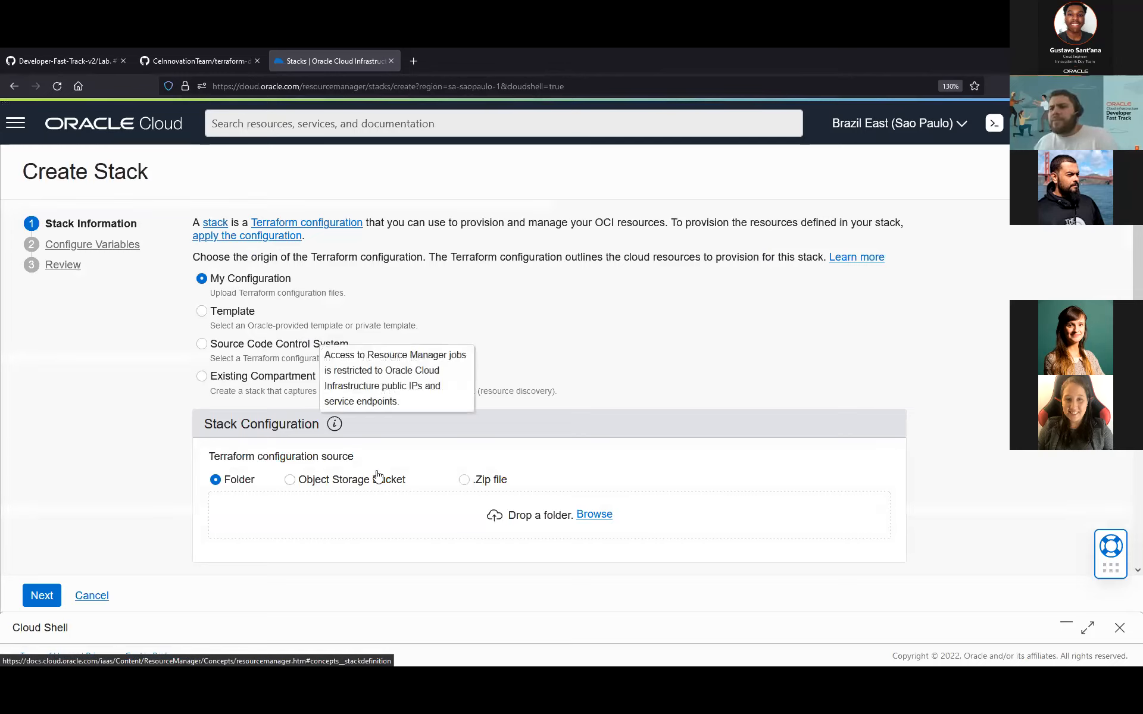
{"action": "left_click", "coordinate": [465, 481]}
{"action": "left_click", "coordinate": [601, 518]}
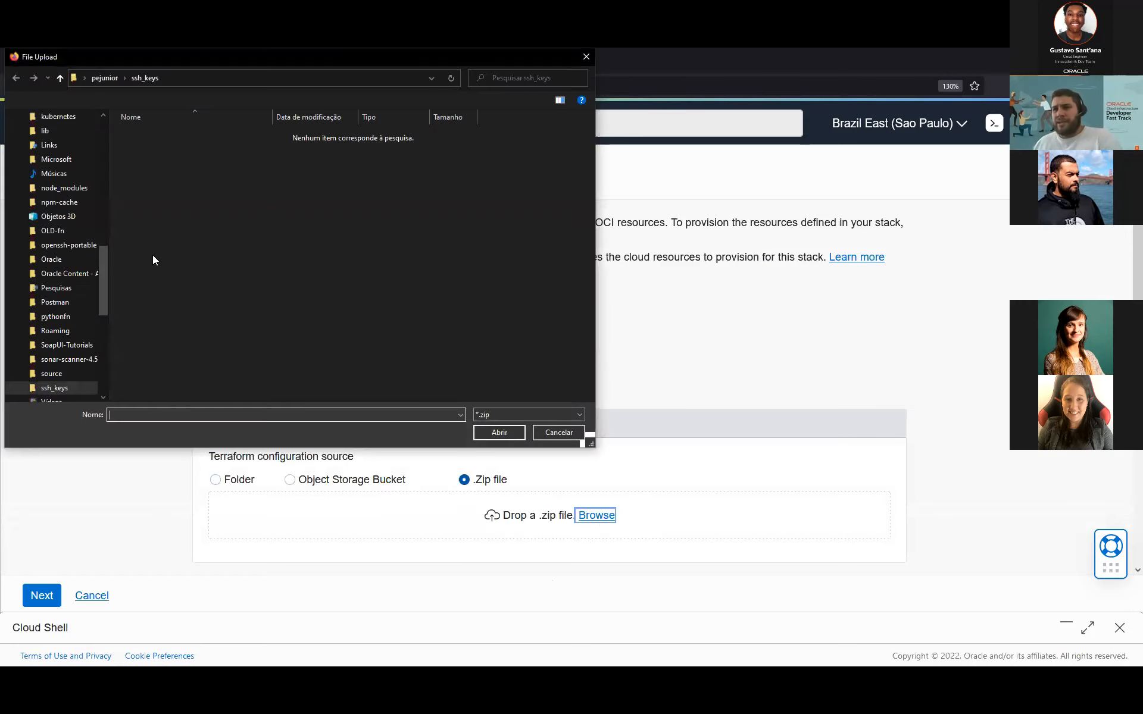
{"action": "left_click_drag", "start_coordinate": [106, 269], "coordinate": [101, 149]}
{"action": "left_click", "coordinate": [64, 137]}
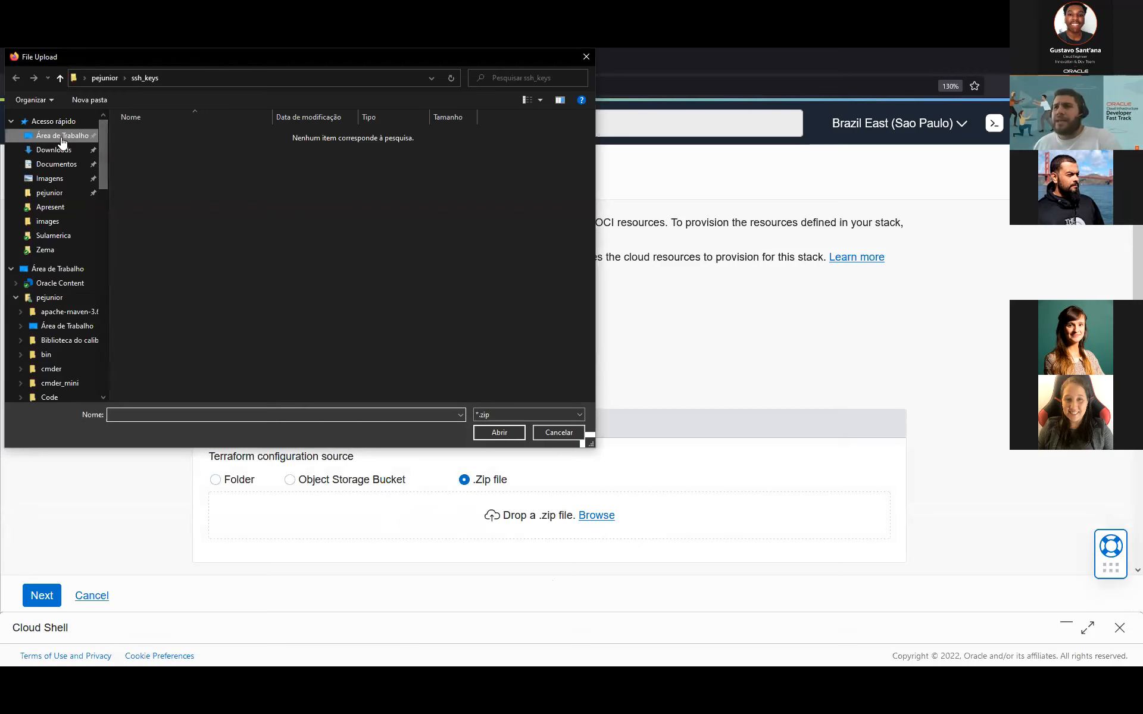
{"action": "left_click", "coordinate": [190, 136]}
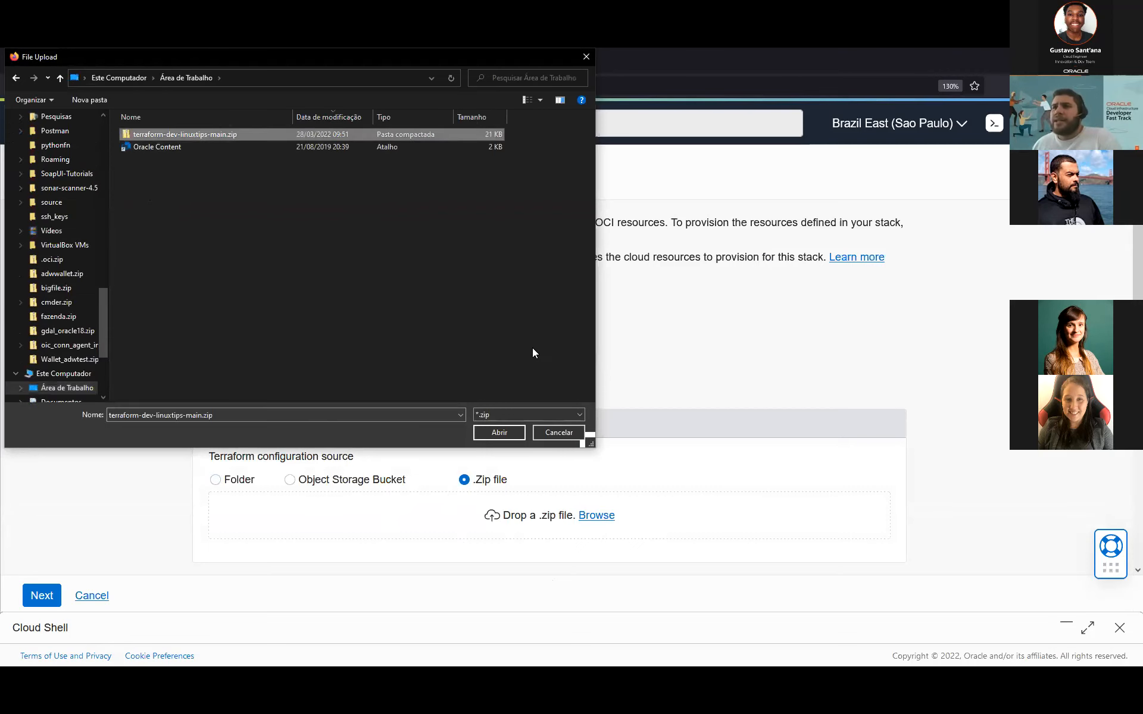
{"action": "left_click", "coordinate": [496, 433]}
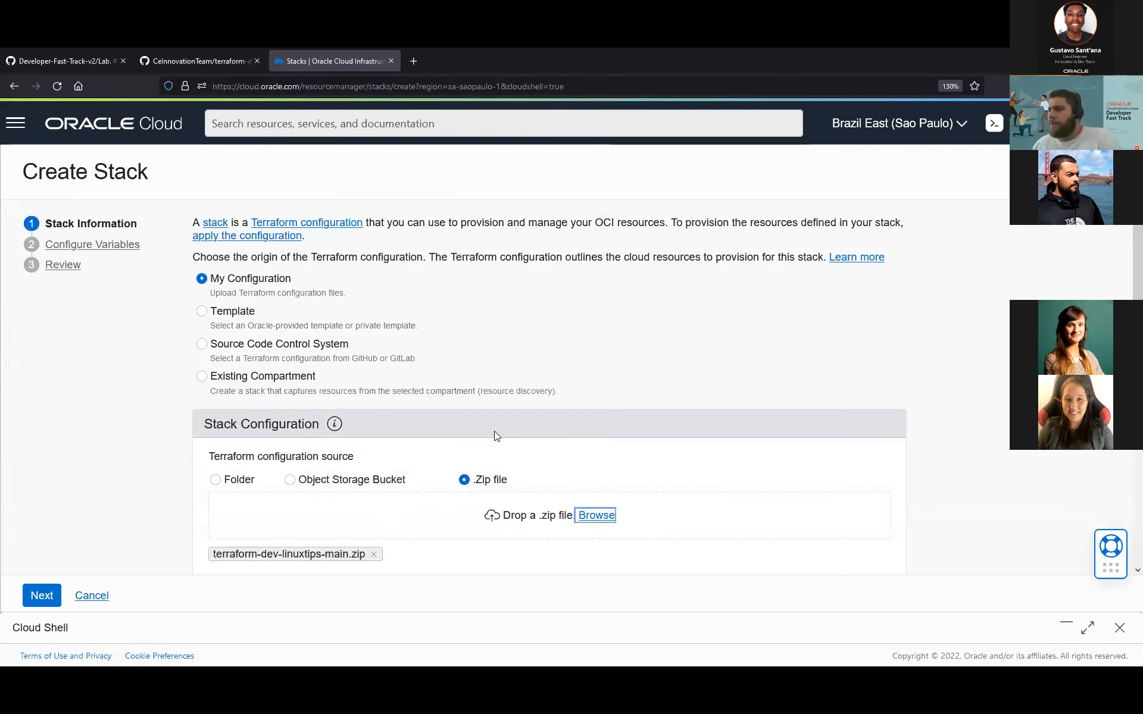
Step: Review the prefilled stack information, keep its values, and continue to the variable configuration
{"action": "scroll", "coordinate": [155, 506], "scroll_direction": "down", "scroll_amount": 3}
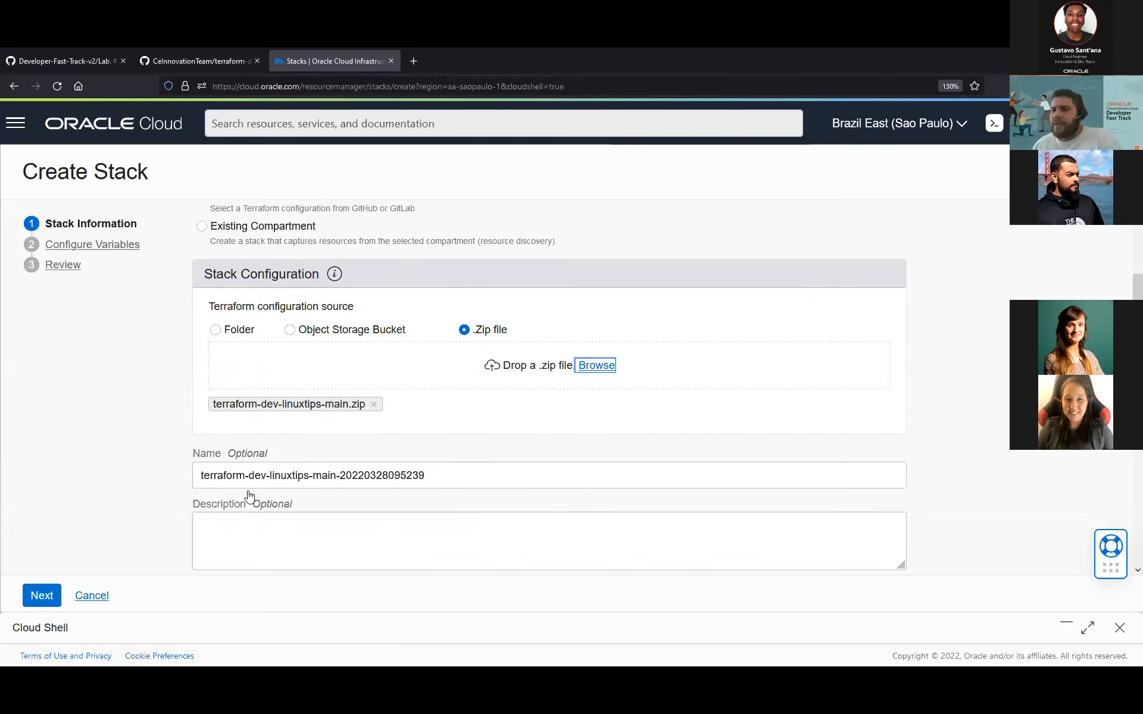
{"action": "scroll", "coordinate": [227, 479], "scroll_direction": "down", "scroll_amount": 3}
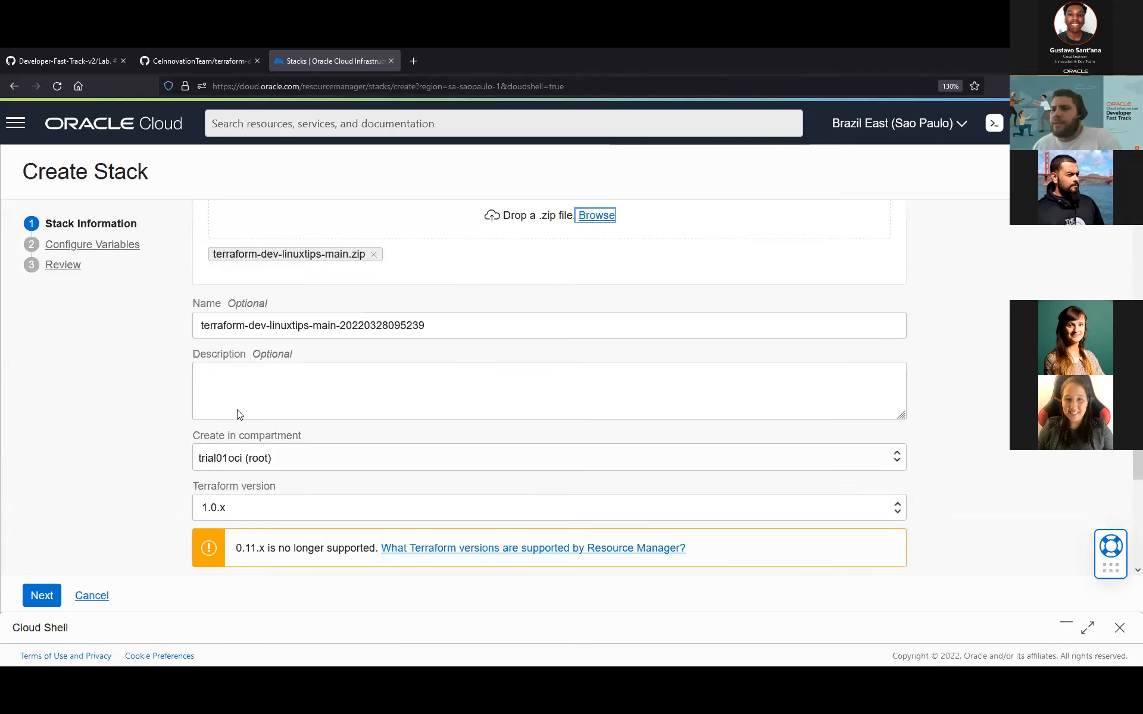
{"action": "scroll", "coordinate": [264, 381], "scroll_direction": "down", "scroll_amount": 5}
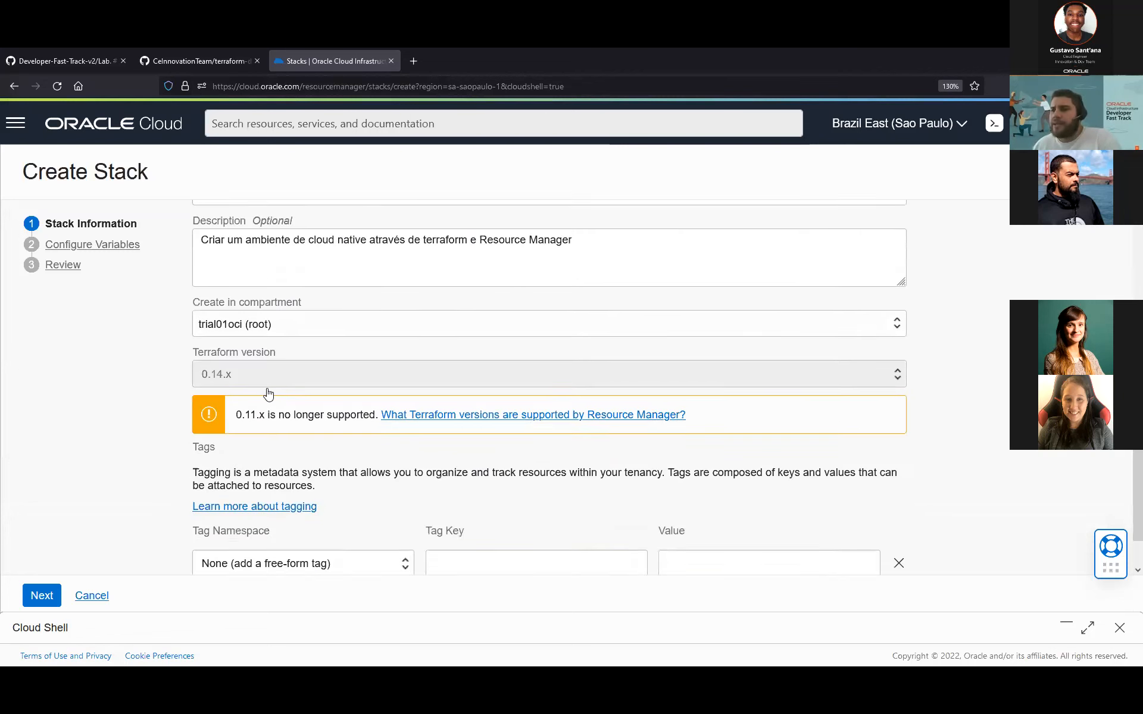
{"action": "scroll", "coordinate": [267, 393], "scroll_direction": "up", "scroll_amount": 5}
{"action": "left_click", "coordinate": [45, 596]}
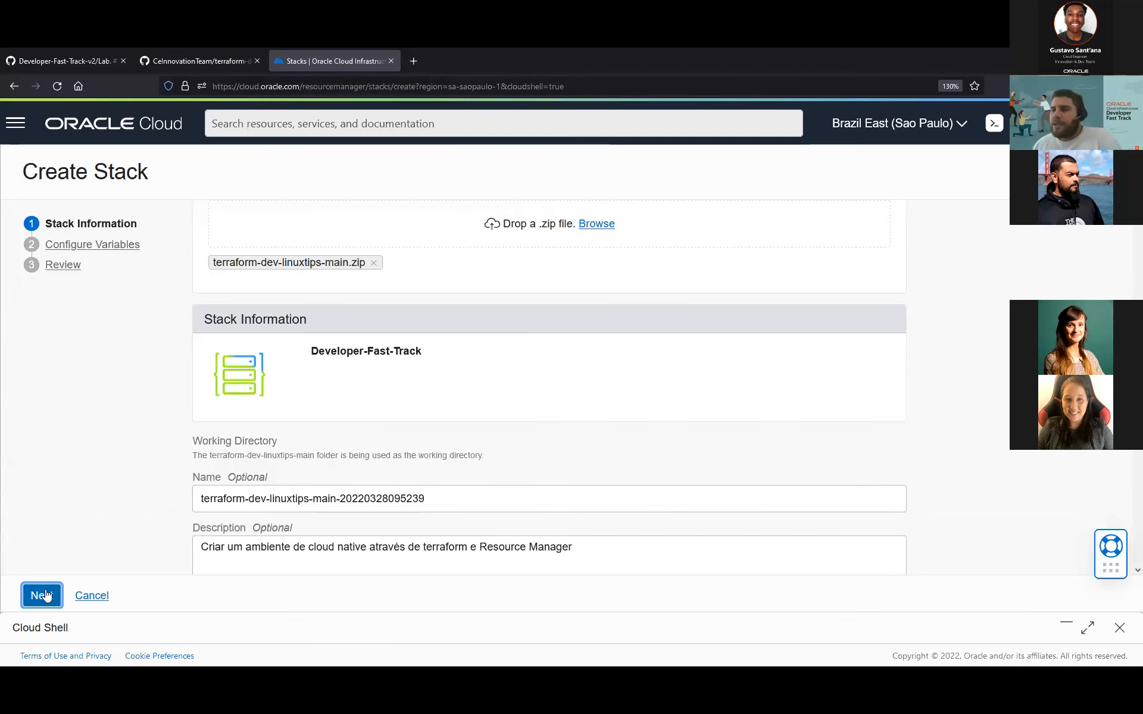
Step: Select devft as the Projeto DevOps compartment, keep the other variables at their defaults, and create the stack
{"action": "left_click", "coordinate": [289, 310]}
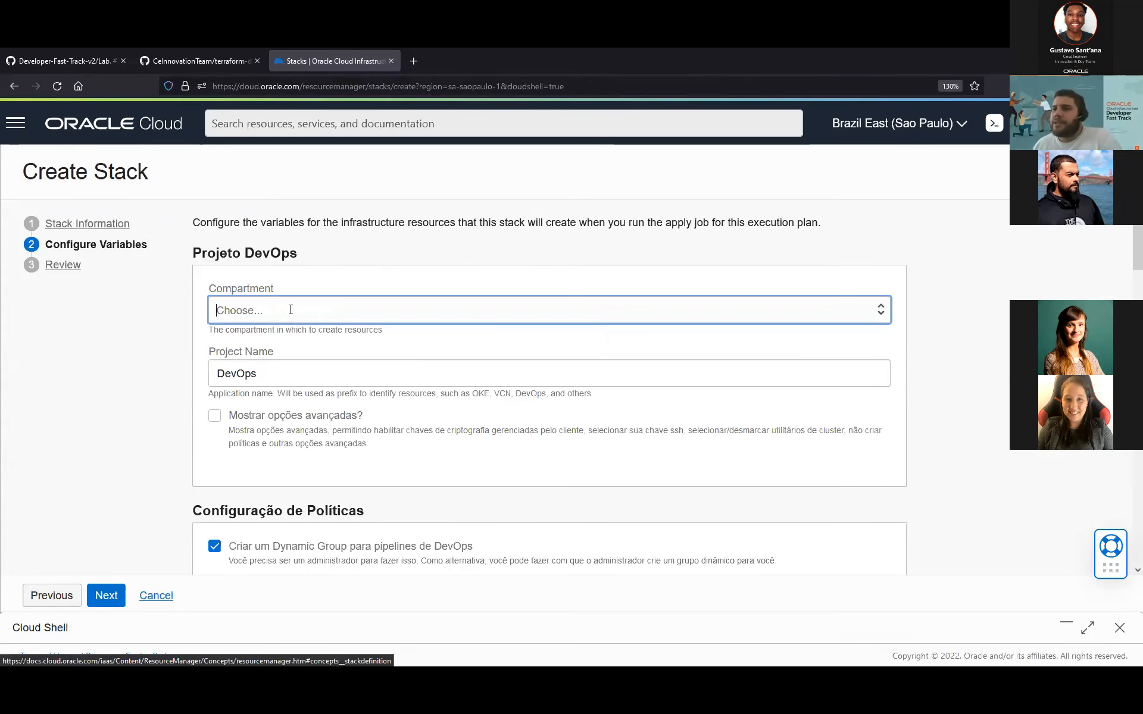
{"action": "left_click", "coordinate": [217, 337]}
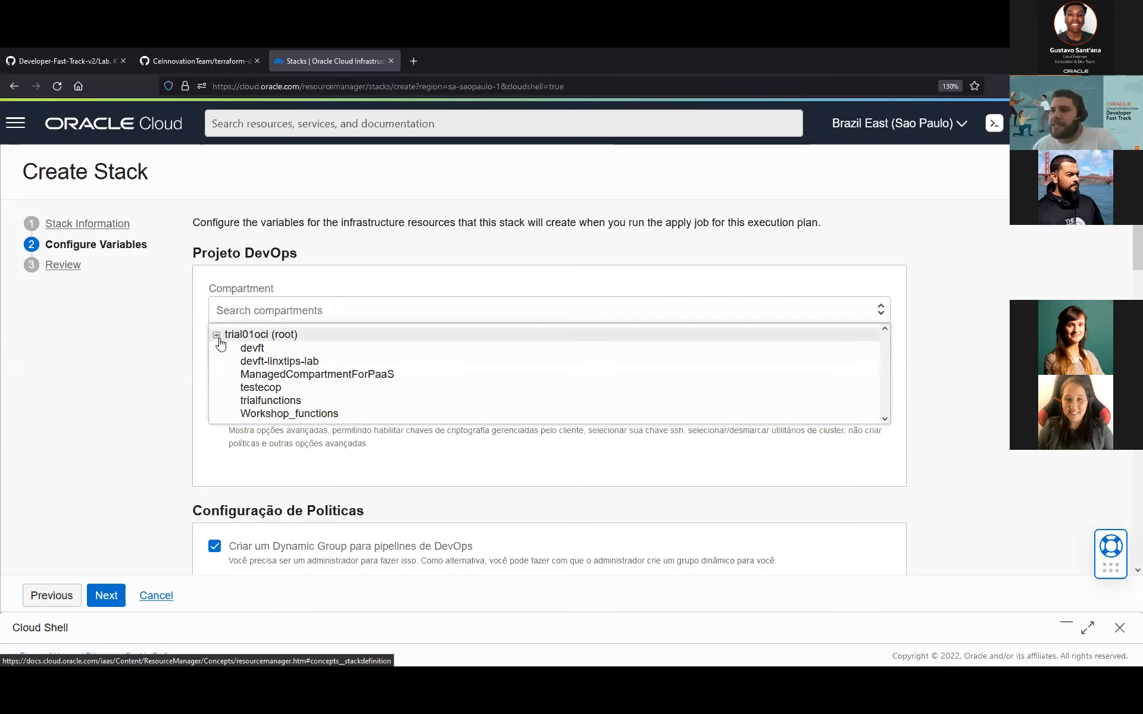
{"action": "left_click", "coordinate": [253, 348]}
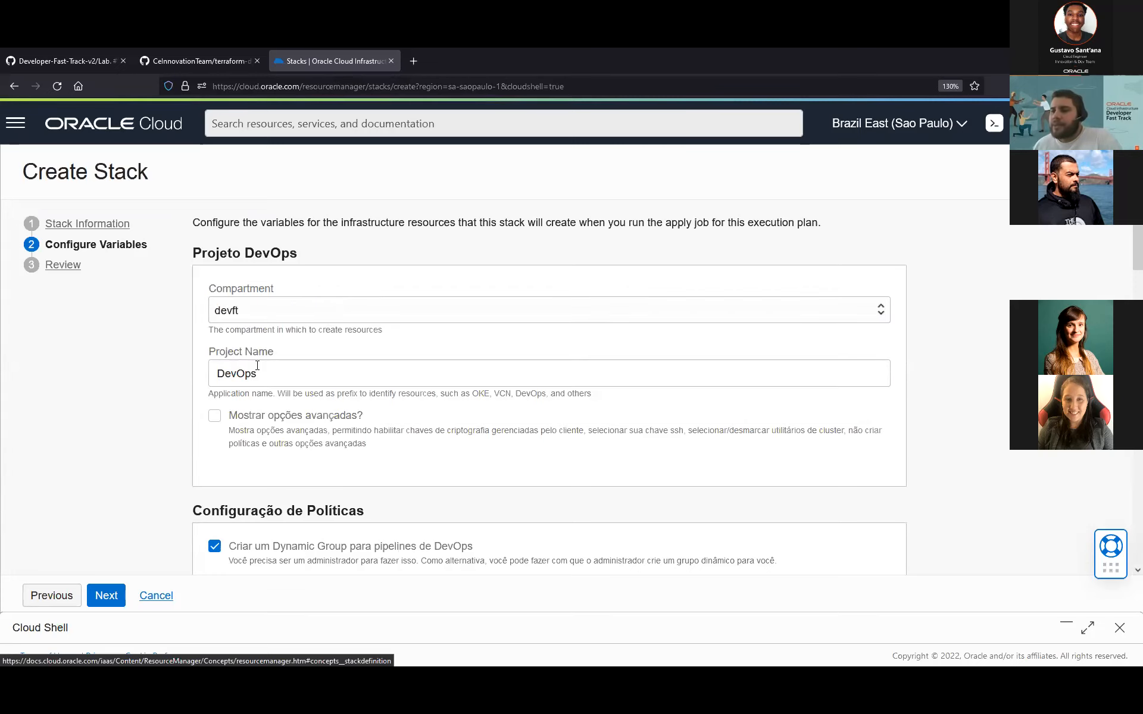
{"action": "scroll", "coordinate": [257, 365], "scroll_direction": "down", "scroll_amount": 10}
{"action": "scroll", "coordinate": [257, 365], "scroll_direction": "down", "scroll_amount": 15}
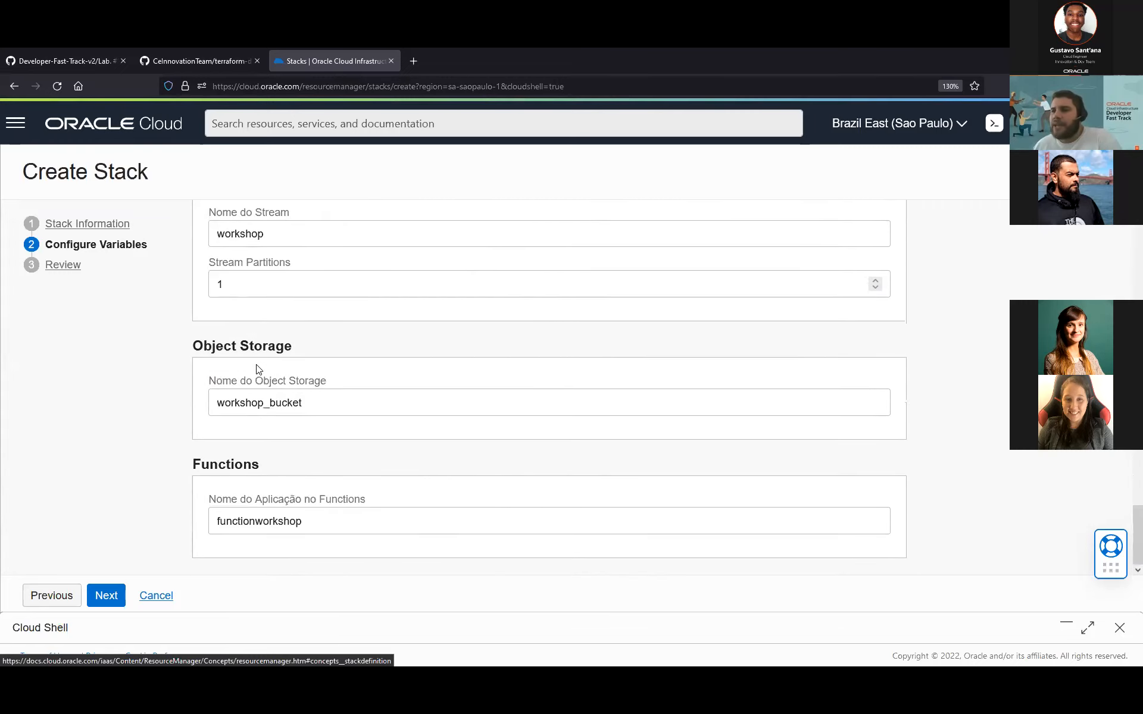
{"action": "left_click", "coordinate": [115, 598]}
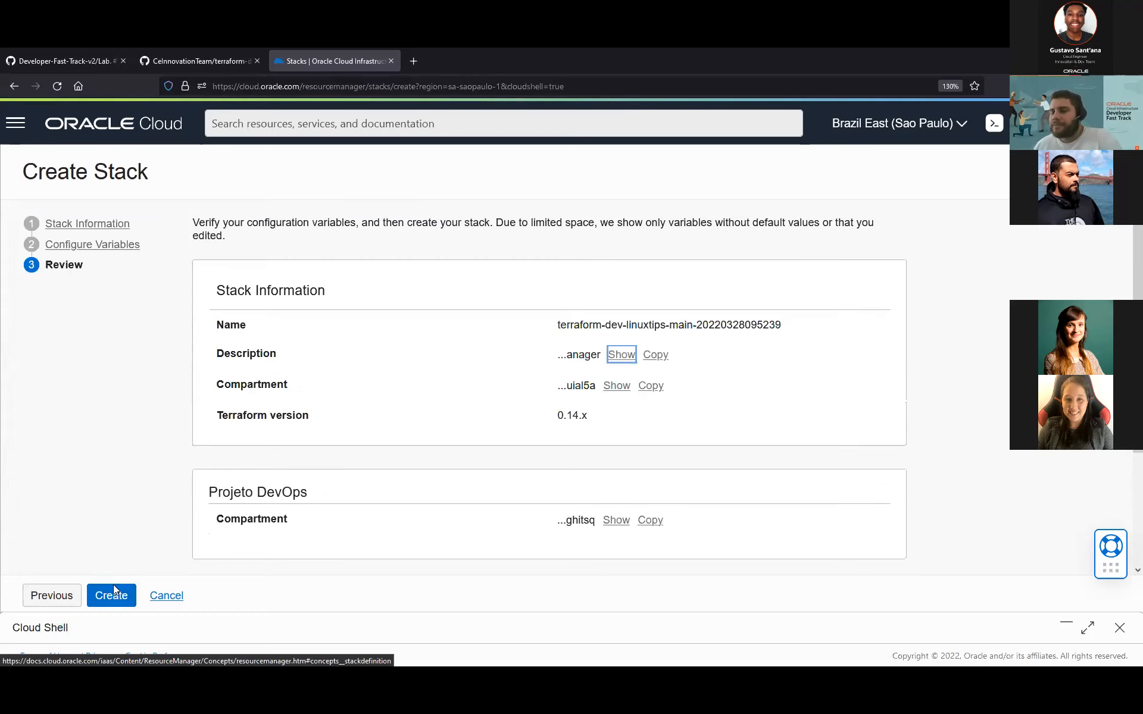
{"action": "left_click", "coordinate": [107, 598]}
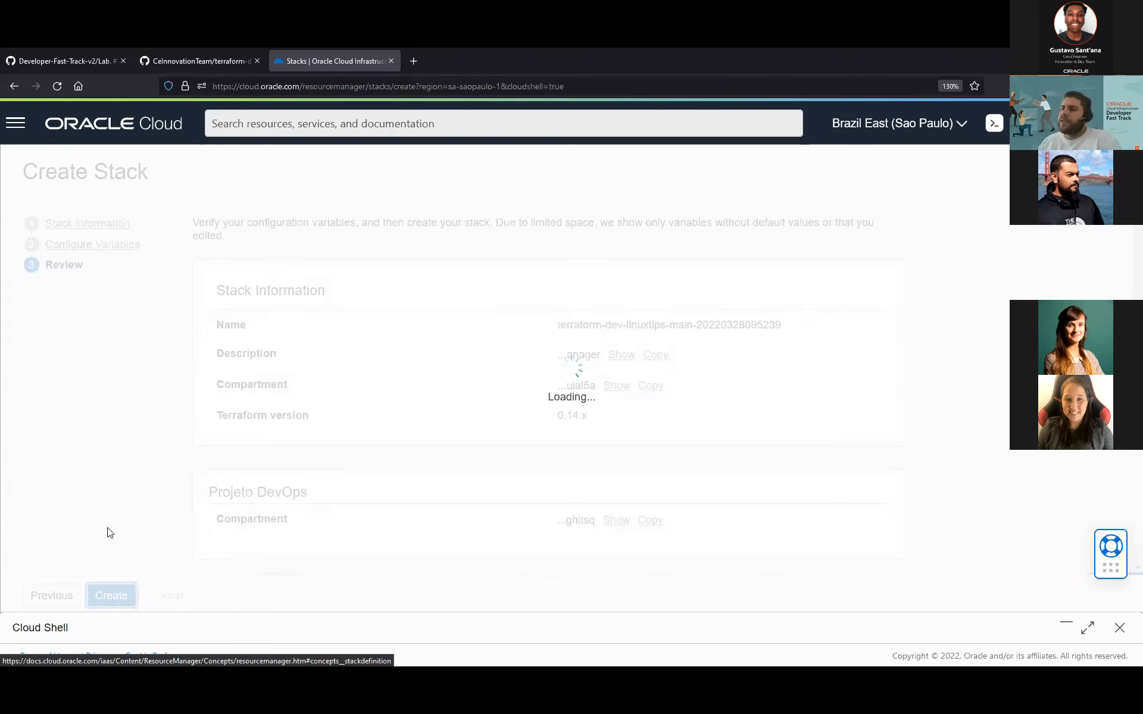
Step: Run and confirm an Apply job on the new stack, and check the job's information and logs
{"action": "scroll", "coordinate": [288, 358], "scroll_direction": "down", "scroll_amount": 2}
{"action": "scroll", "coordinate": [289, 357], "scroll_direction": "up", "scroll_amount": 2}
{"action": "left_click", "coordinate": [294, 259]}
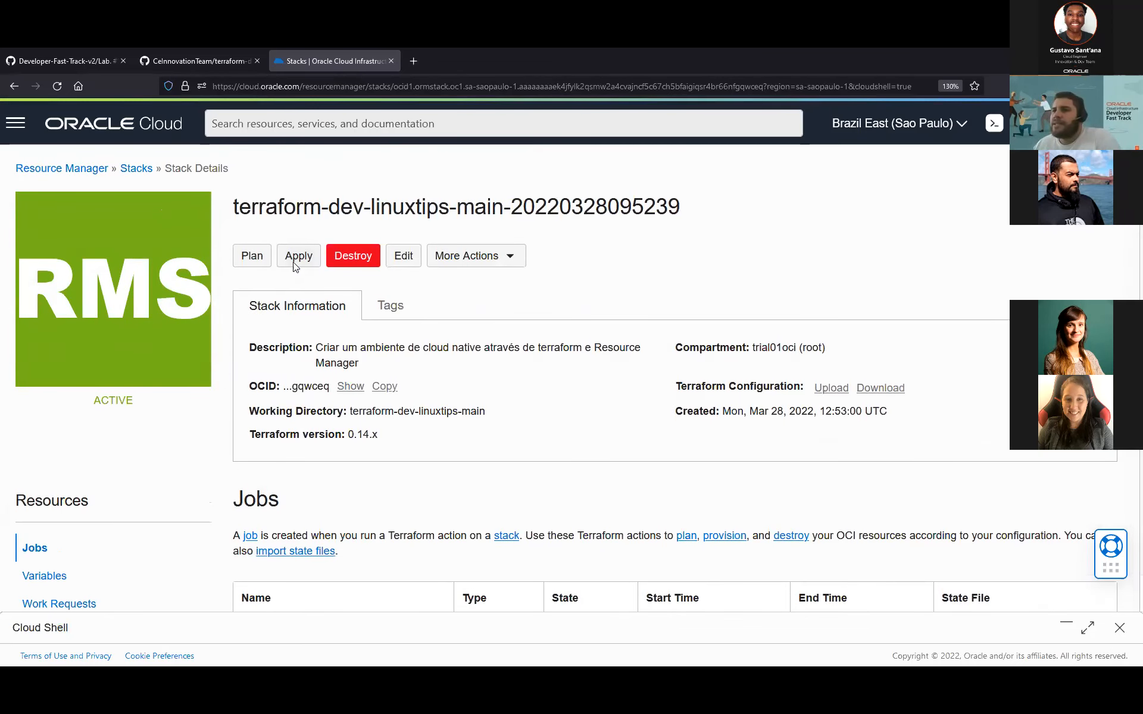
{"action": "left_click", "coordinate": [808, 594]}
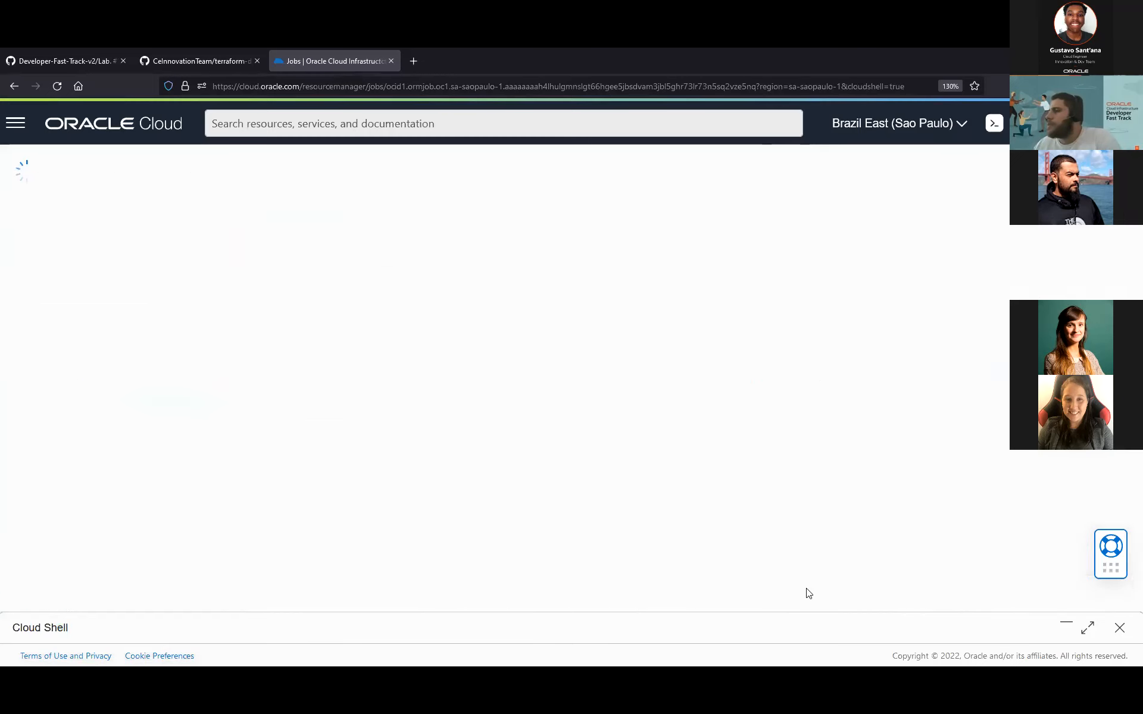
{"action": "scroll", "coordinate": [405, 462], "scroll_direction": "down", "scroll_amount": 2}
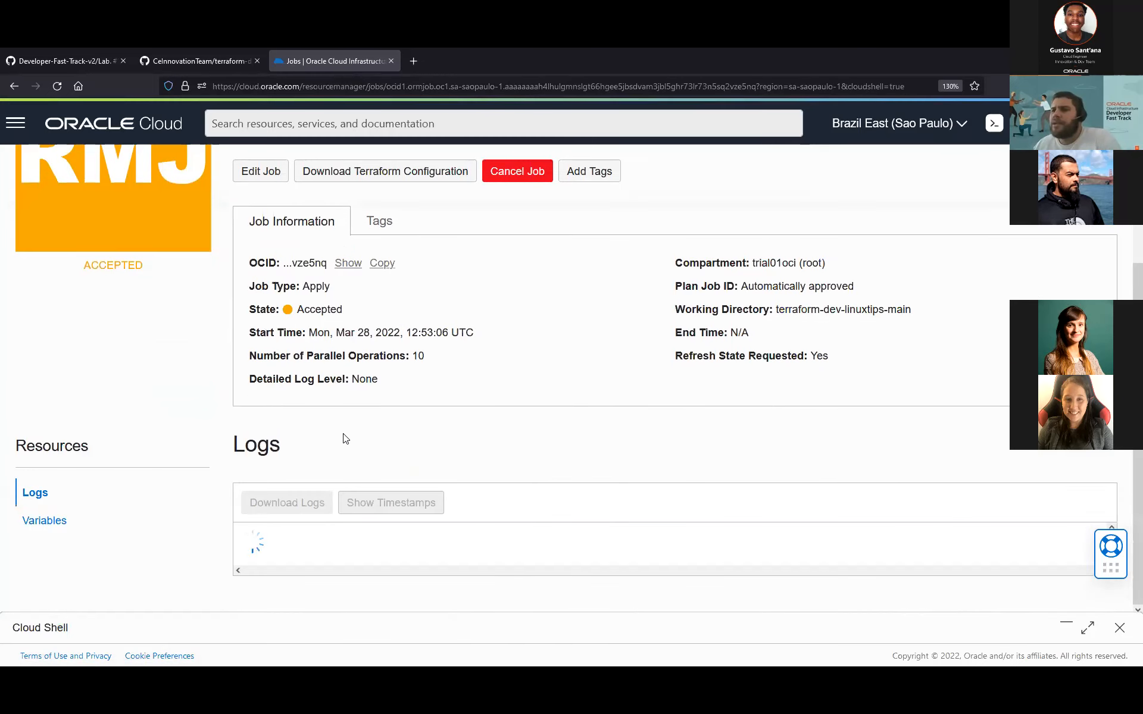
{"action": "scroll", "coordinate": [358, 417], "scroll_direction": "up", "scroll_amount": 2}
{"action": "scroll", "coordinate": [395, 410], "scroll_direction": "down", "scroll_amount": 2}
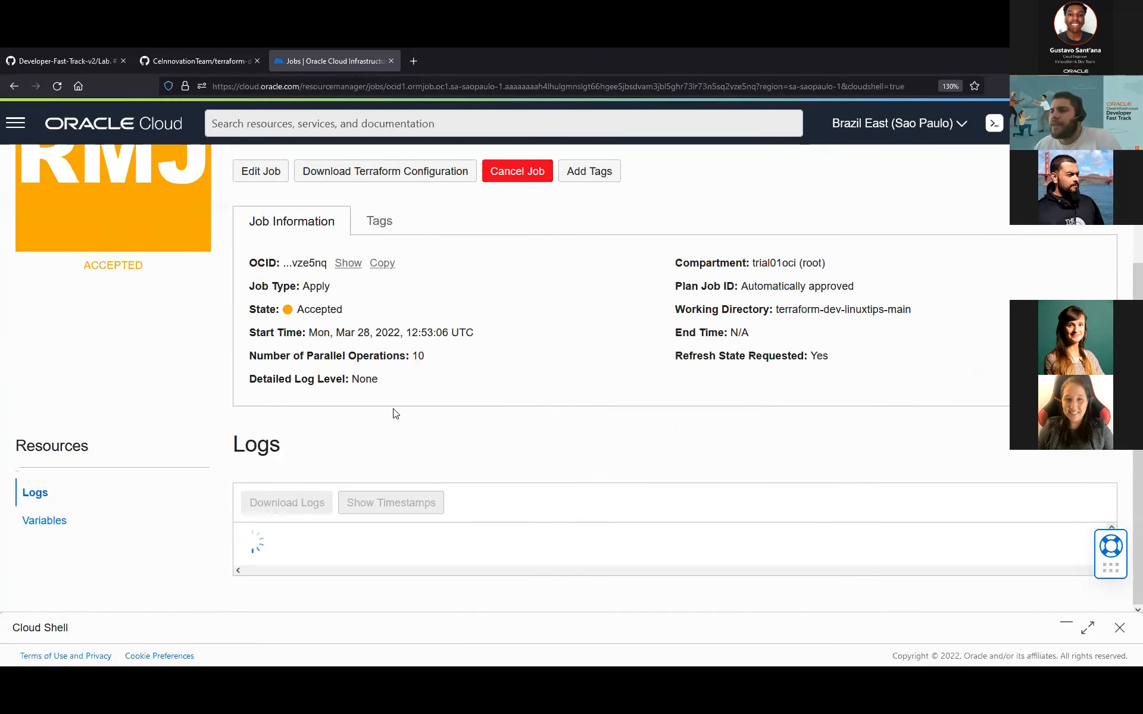